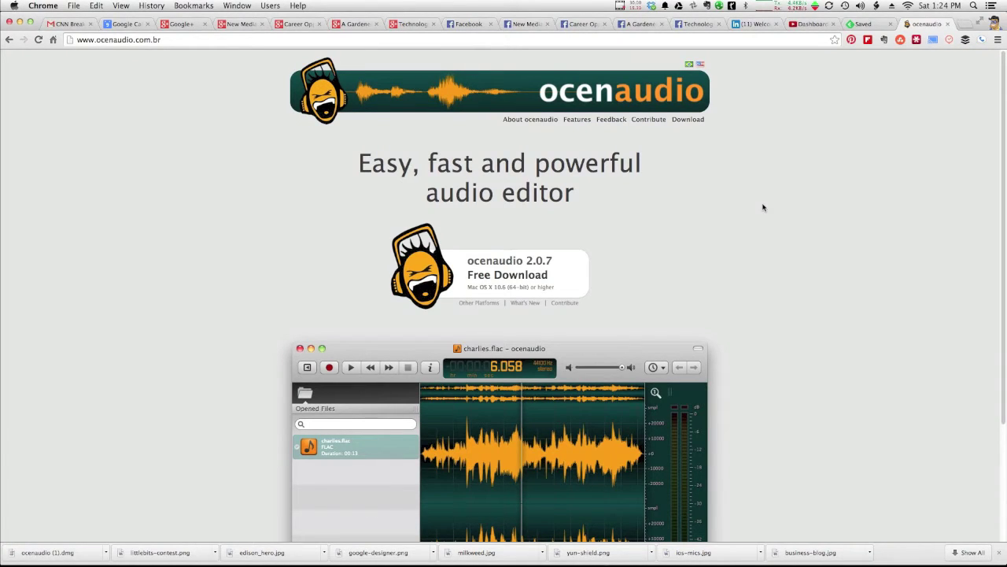
Scroll through the ocenaudio homepage, then go to its About ocenaudio page.
{"action": "scroll", "coordinate": [683, 206], "scroll_direction": "down", "scroll_amount": 2}
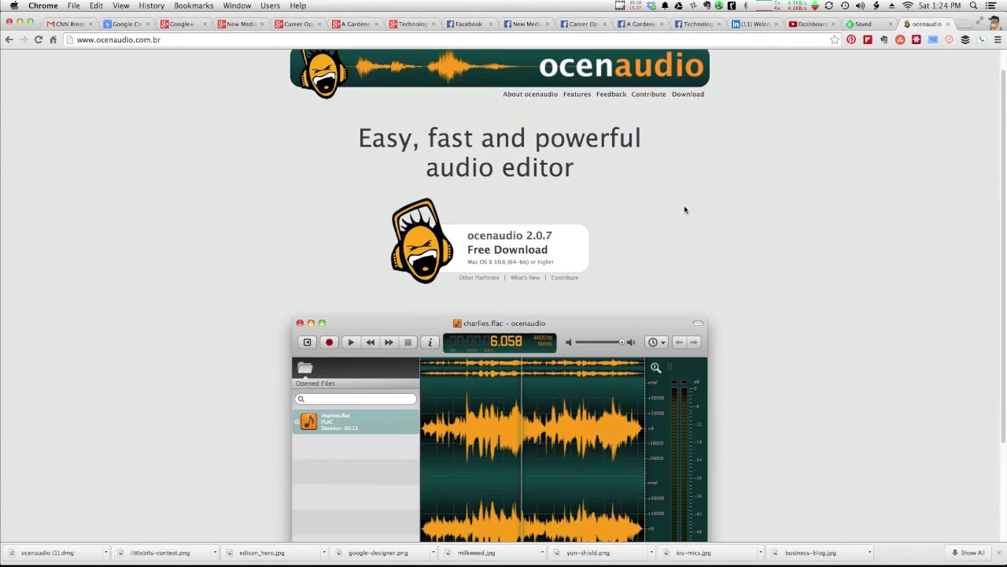
{"action": "scroll", "coordinate": [684, 209], "scroll_direction": "down", "scroll_amount": 5}
{"action": "scroll", "coordinate": [684, 209], "scroll_direction": "up", "scroll_amount": 6}
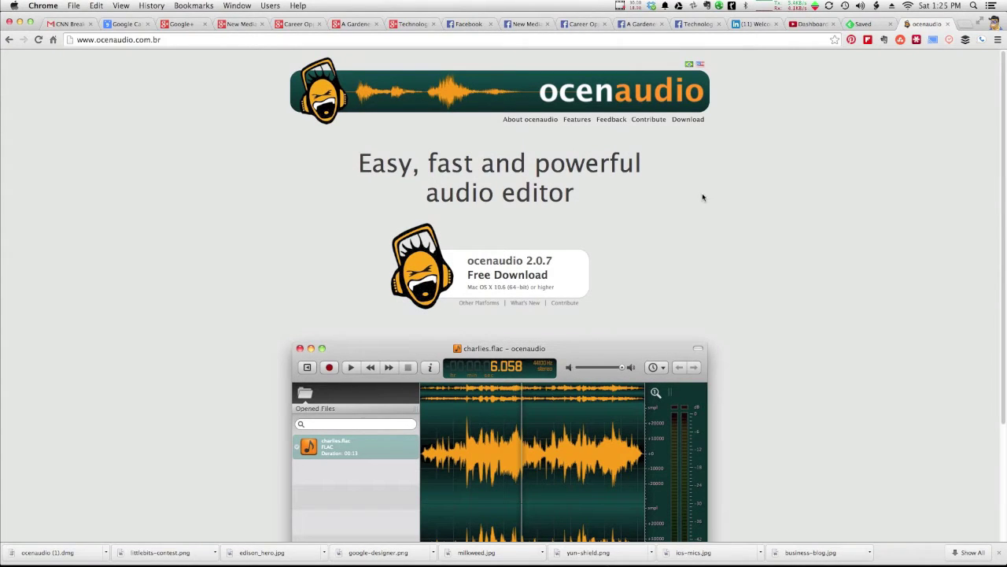
{"action": "left_click", "coordinate": [542, 123]}
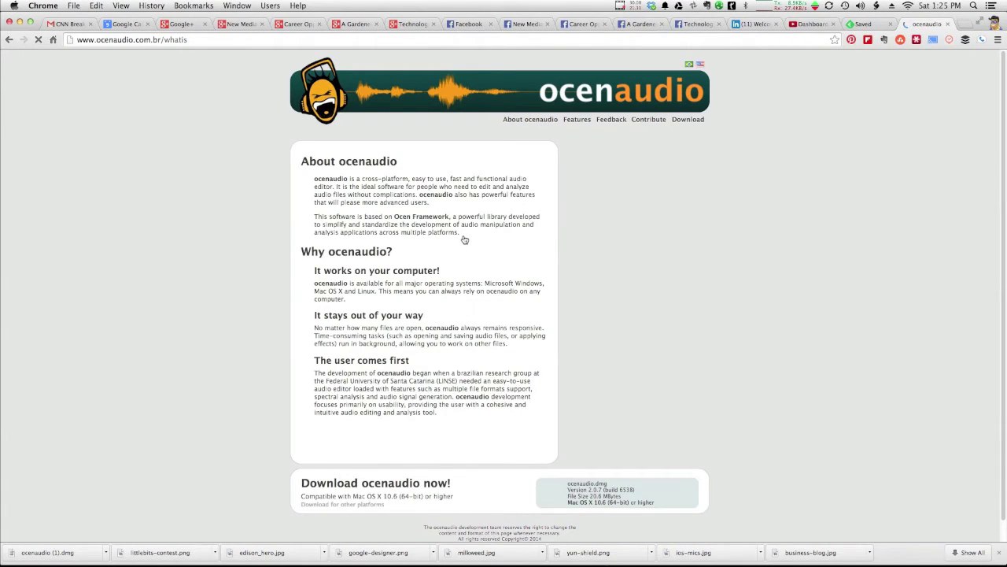
{"action": "scroll", "coordinate": [464, 239], "scroll_direction": "down", "scroll_amount": 1}
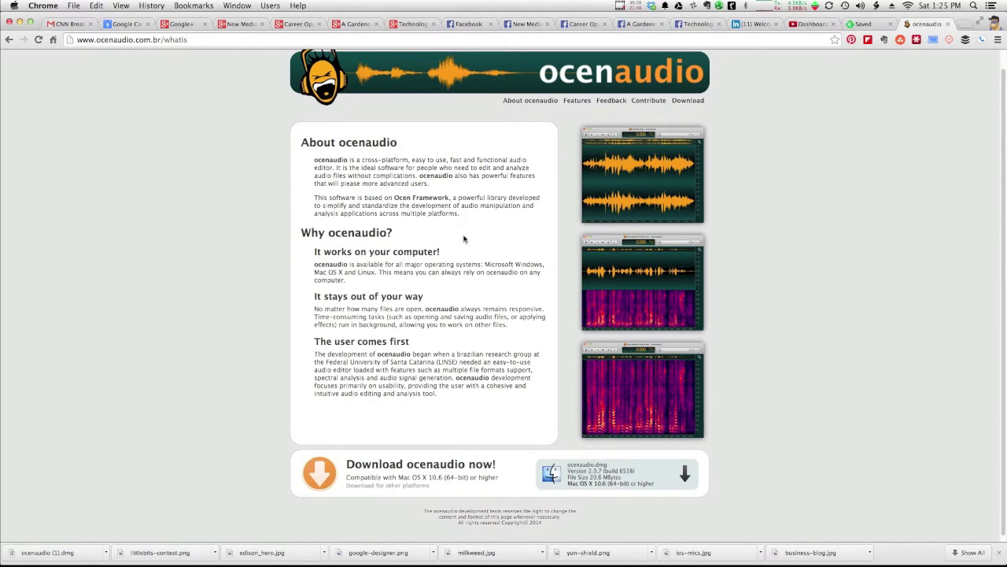
{"action": "scroll", "coordinate": [464, 239], "scroll_direction": "down", "scroll_amount": 1}
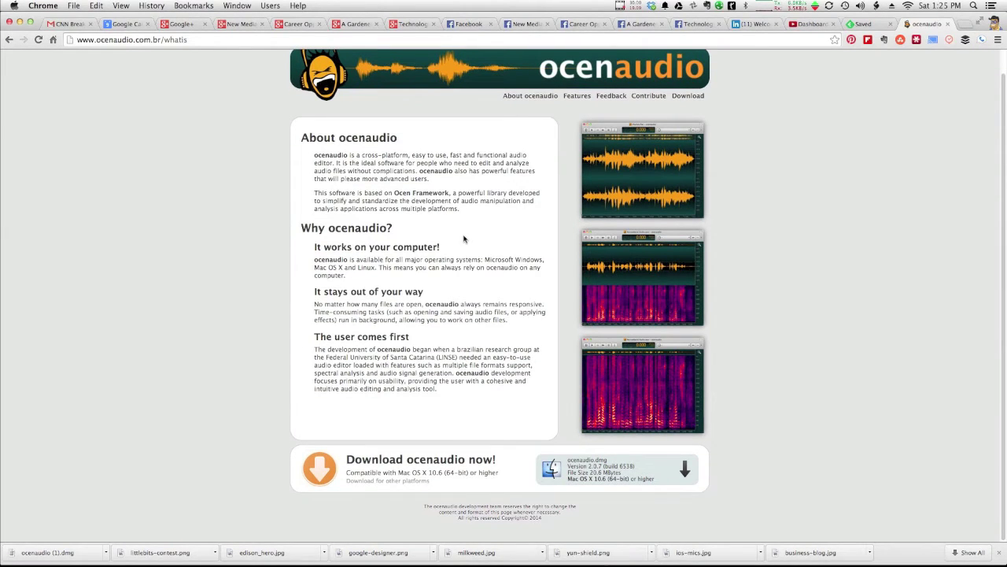
{"action": "scroll", "coordinate": [465, 239], "scroll_direction": "up", "scroll_amount": 2}
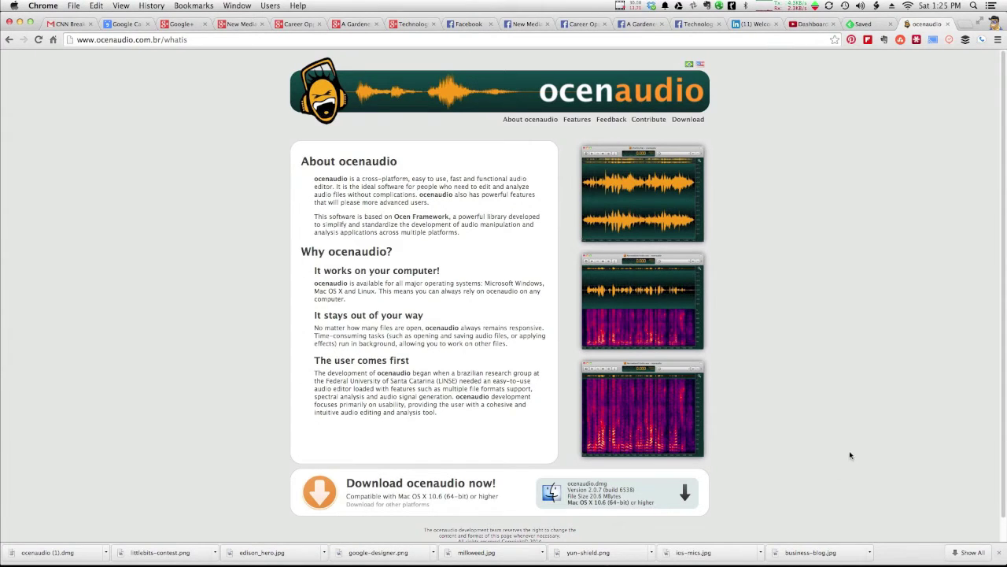
Bring ocenaudio forward, close its About dialog, and open the new-recording format dialog.
{"action": "left_click", "coordinate": [831, 546]}
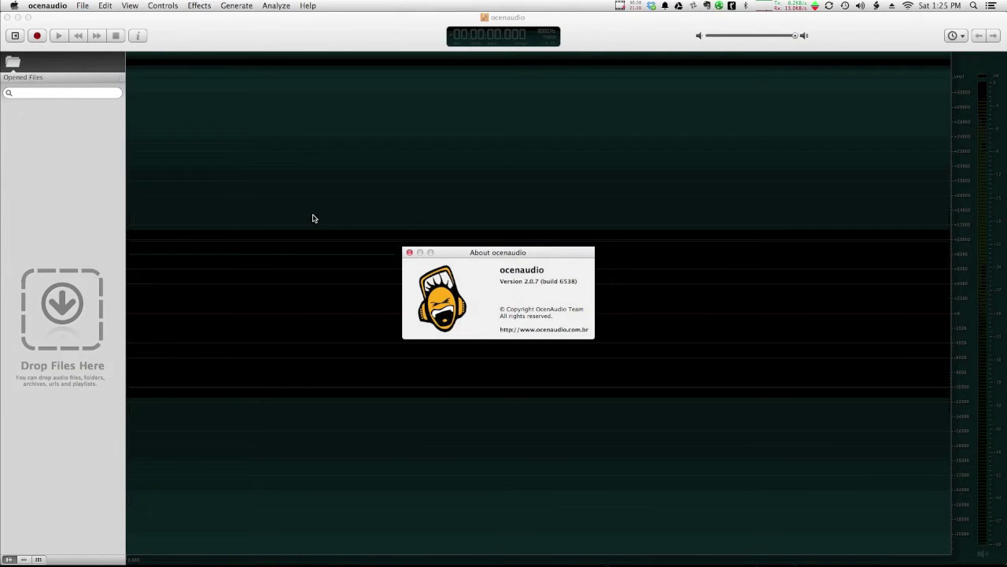
{"action": "left_click", "coordinate": [410, 254]}
{"action": "left_click", "coordinate": [410, 253]}
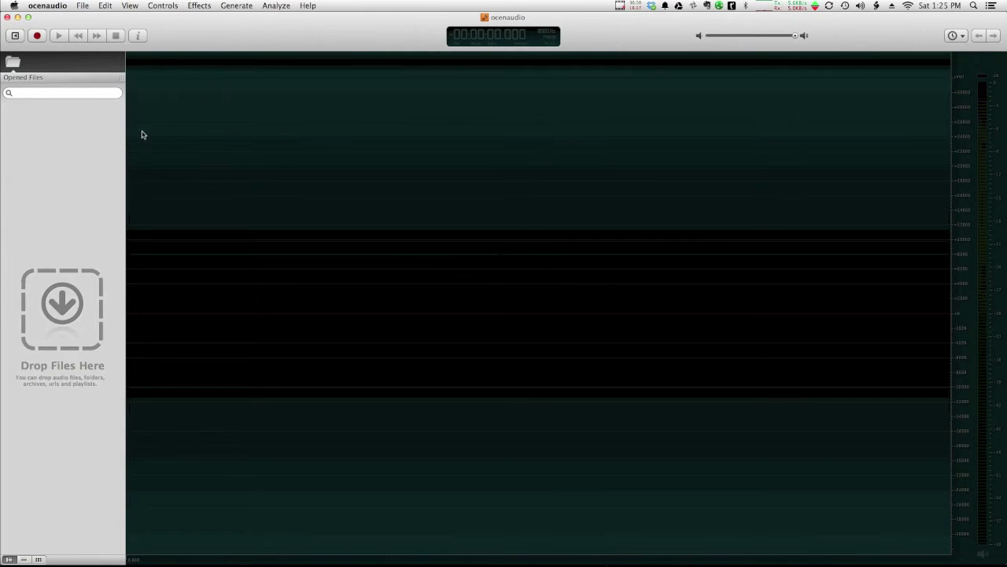
{"action": "left_click", "coordinate": [37, 36]}
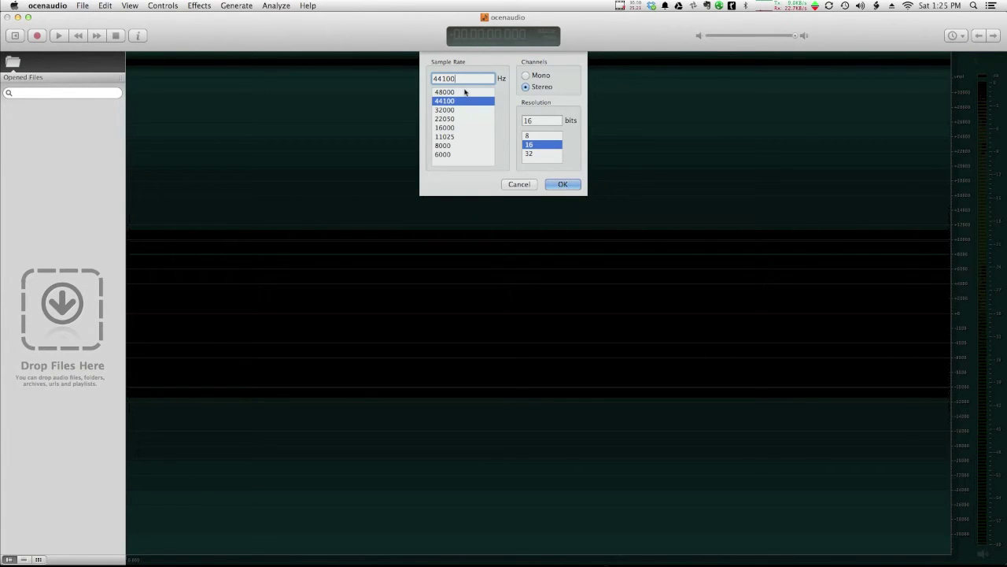
Record a new stereo voice clip at 44100 Hz and 16 bits.
{"action": "left_click", "coordinate": [564, 184]}
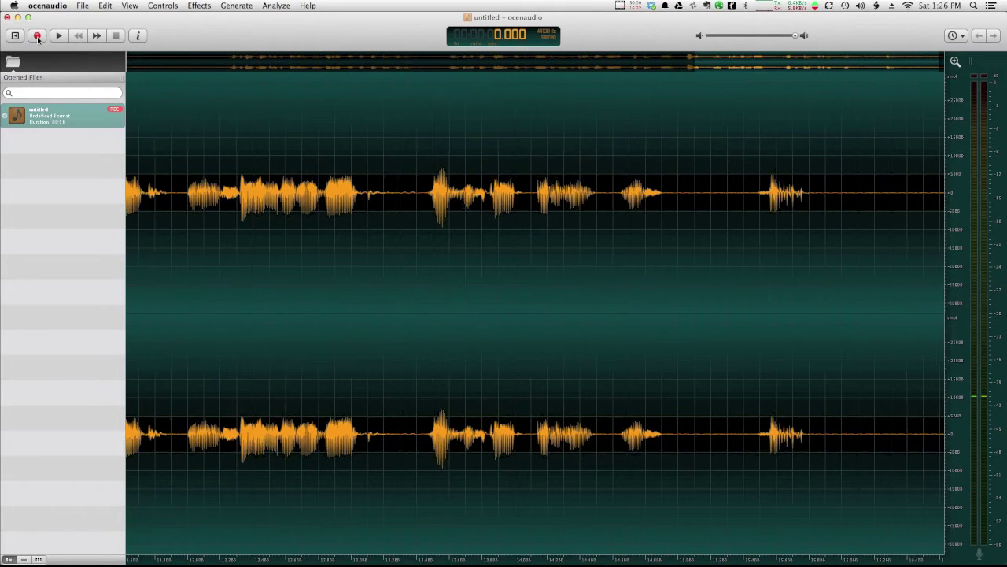
Stop recording, zoom out to the whole clip, and select its silent first two seconds.
{"action": "left_click", "coordinate": [37, 37]}
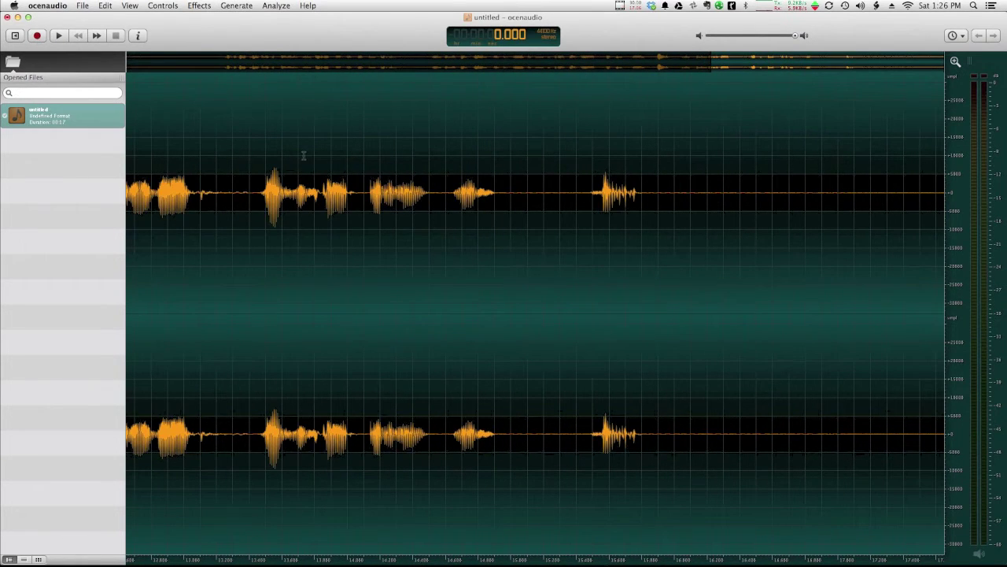
{"action": "left_click_drag", "start_coordinate": [743, 63], "coordinate": [139, 60]}
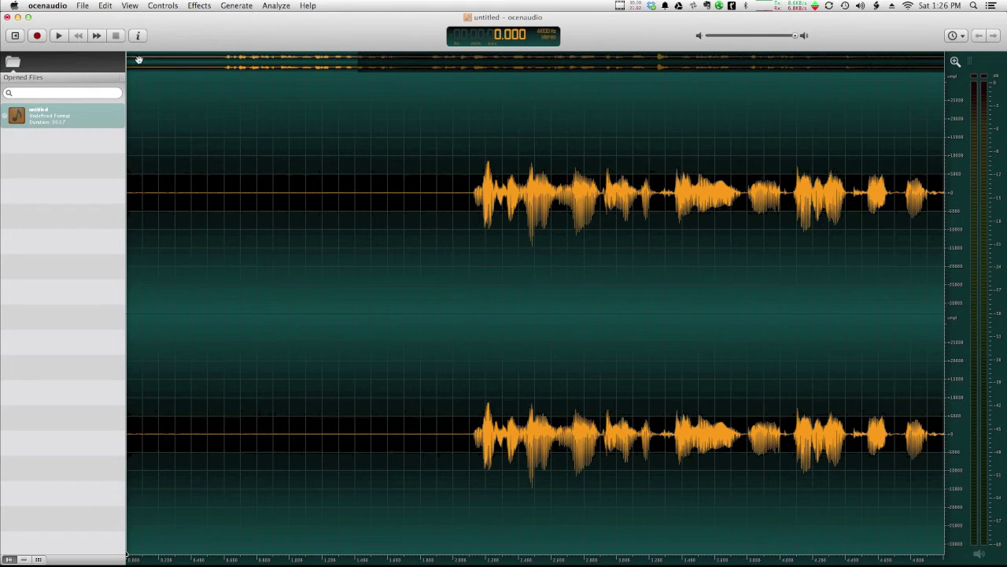
{"action": "left_click", "coordinate": [955, 61]}
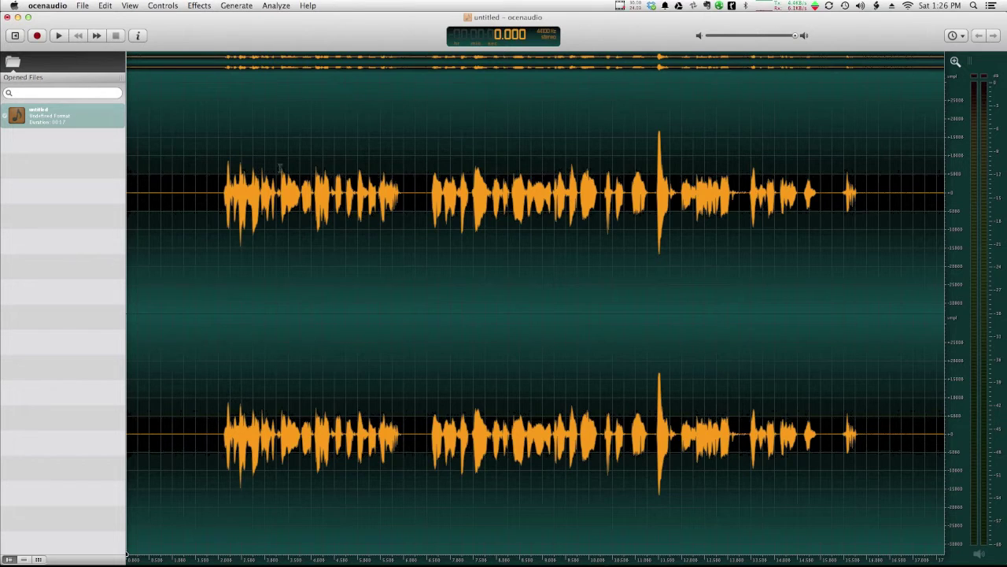
{"action": "left_click_drag", "start_coordinate": [127, 192], "coordinate": [220, 194]}
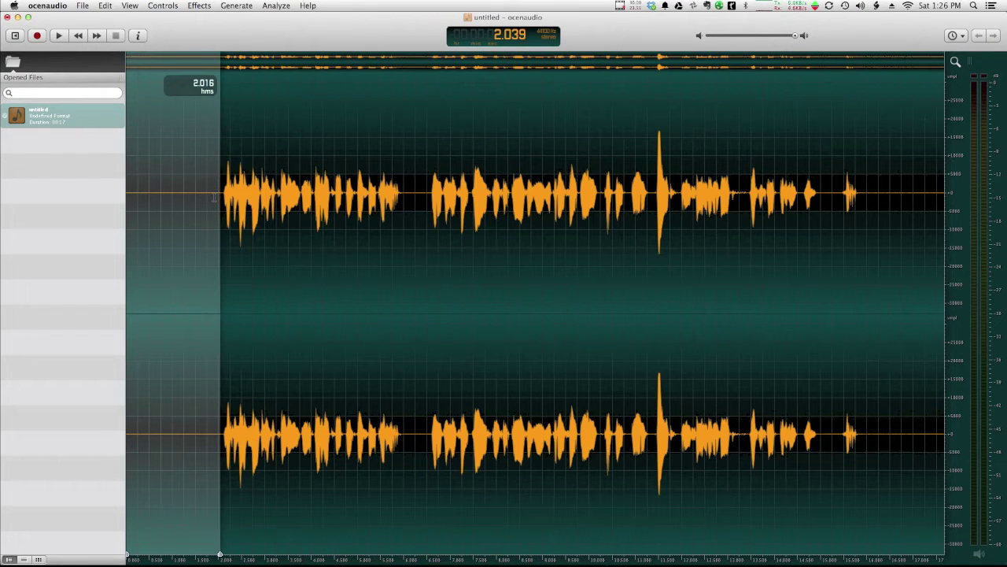
Delete the two-second silent lead-in, play the trimmed clip, then select the entire clip.
{"action": "left_click", "coordinate": [107, 6]}
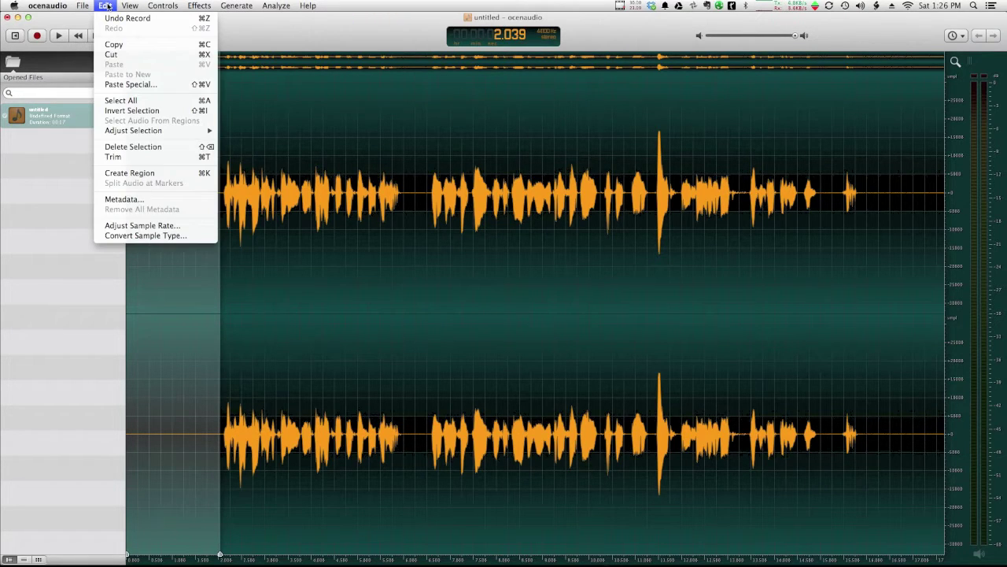
{"action": "left_click", "coordinate": [108, 6]}
{"action": "key", "text": "BackSpace"}
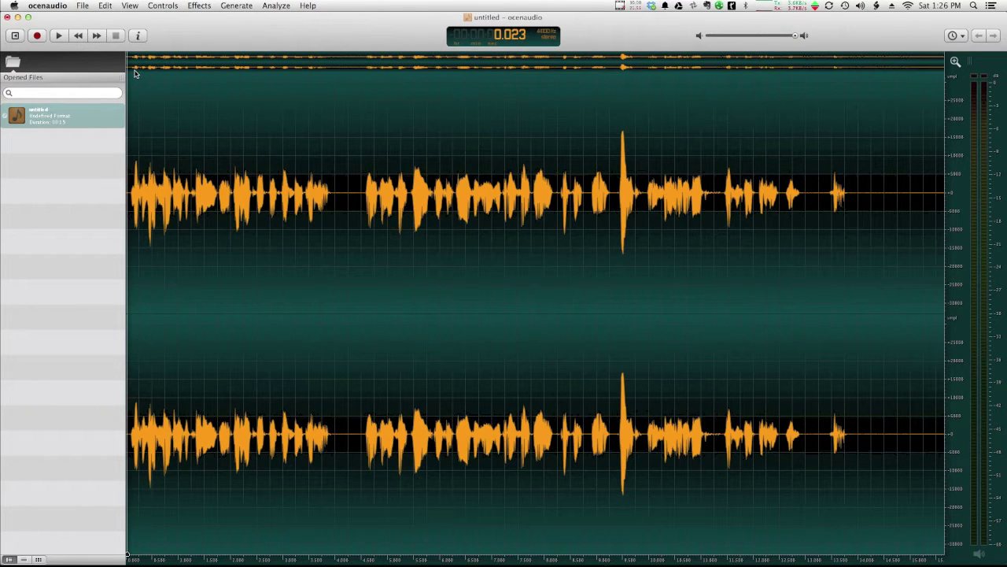
{"action": "key", "text": "space"}
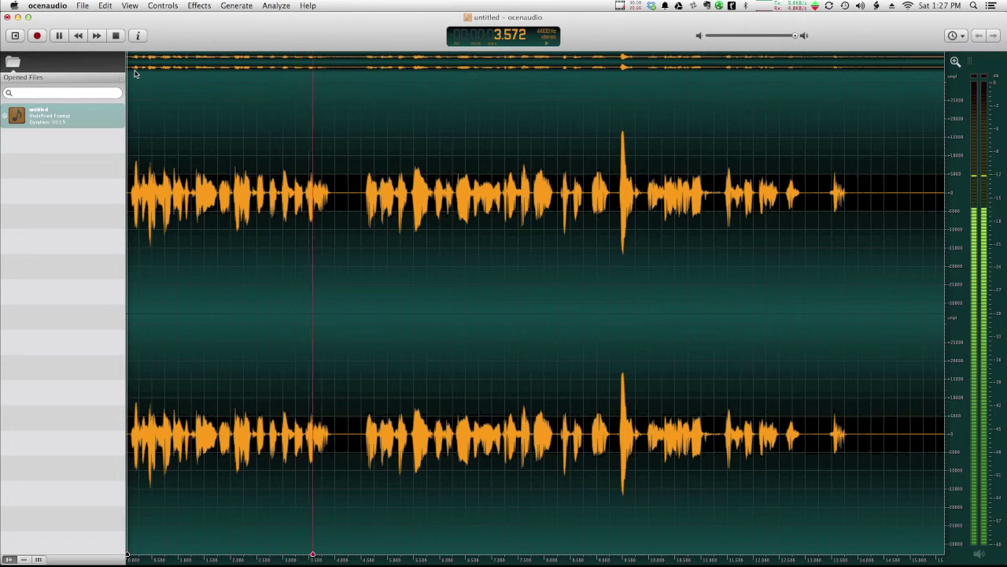
{"action": "key", "text": "space"}
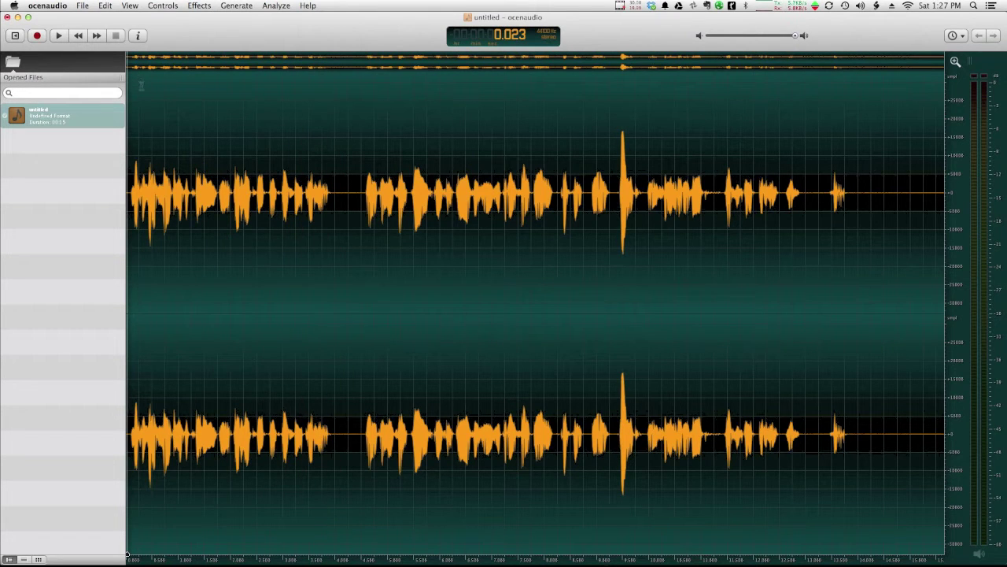
{"action": "key", "text": "super+a"}
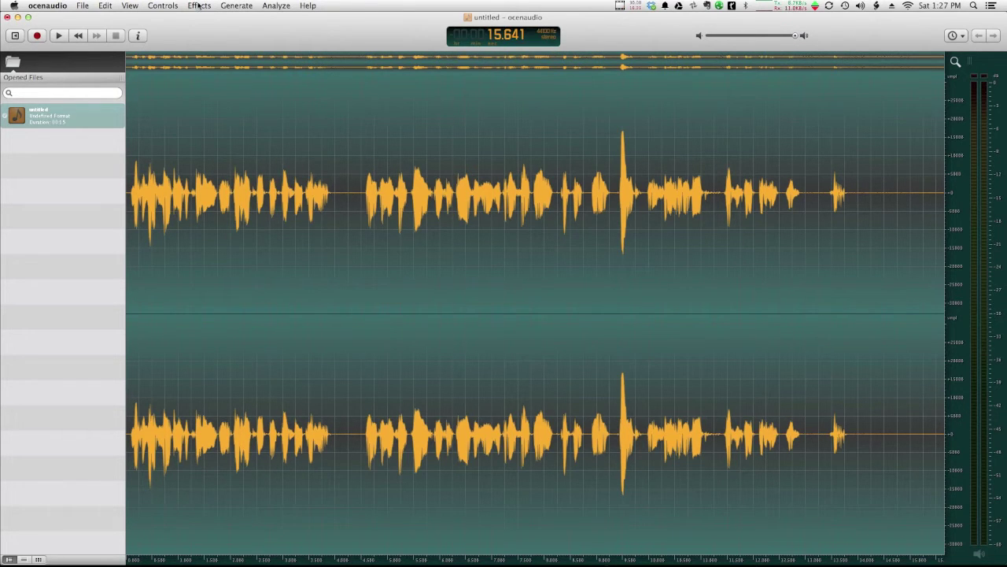
Apply Effects > Normalize to the whole clip and play the louder result.
{"action": "left_click", "coordinate": [198, 4]}
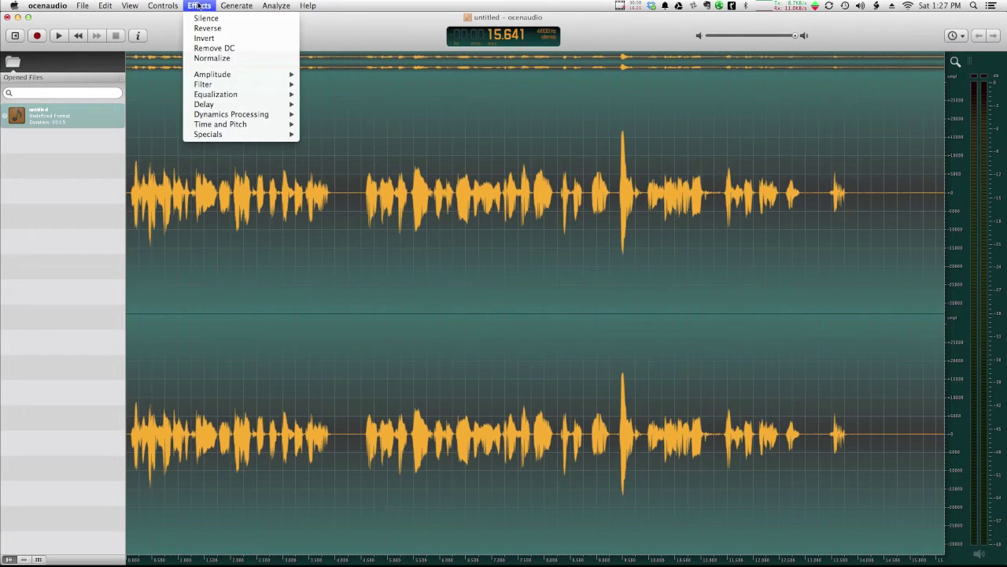
{"action": "left_click", "coordinate": [211, 58]}
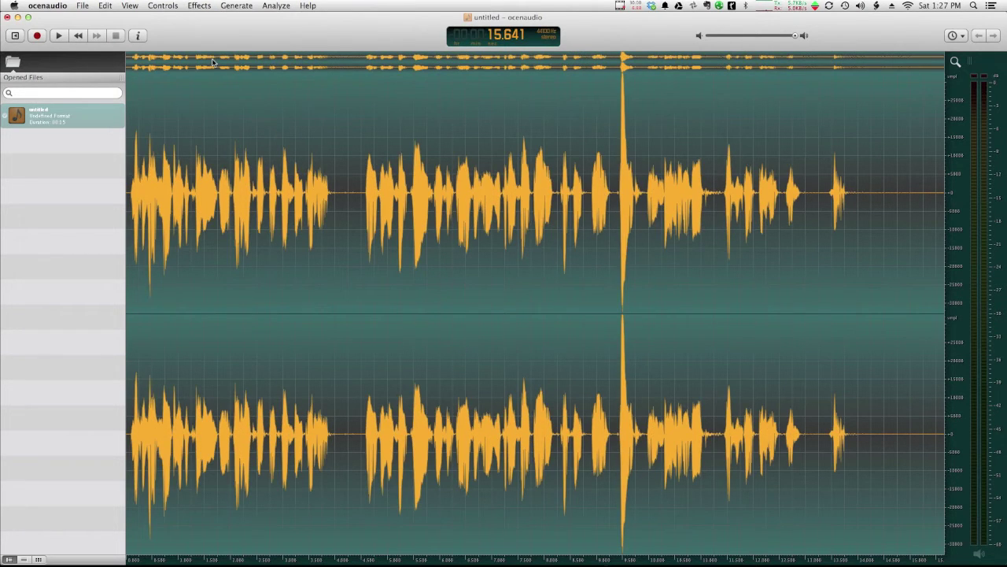
{"action": "key", "text": "space"}
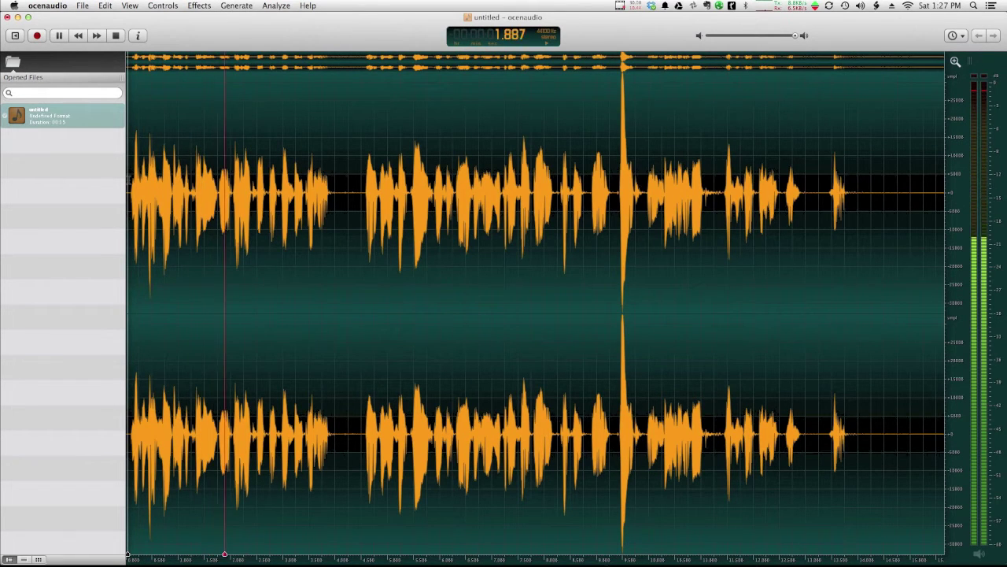
Audition the passage around the loud spike near 9 seconds, playing from 8.267 s.
{"action": "key", "text": "space"}
{"action": "left_click", "coordinate": [614, 201]}
{"action": "key", "text": "space"}
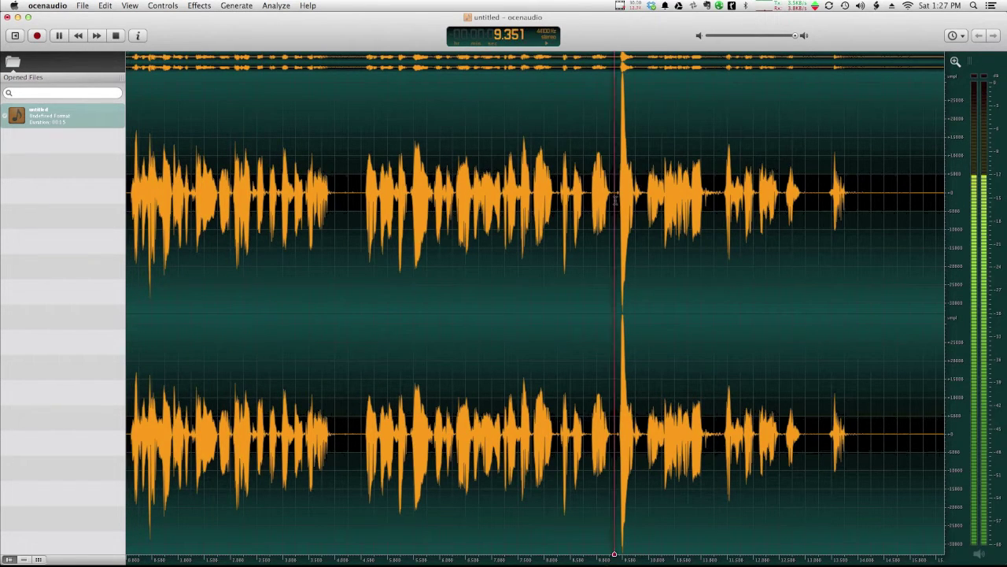
{"action": "key", "text": "space"}
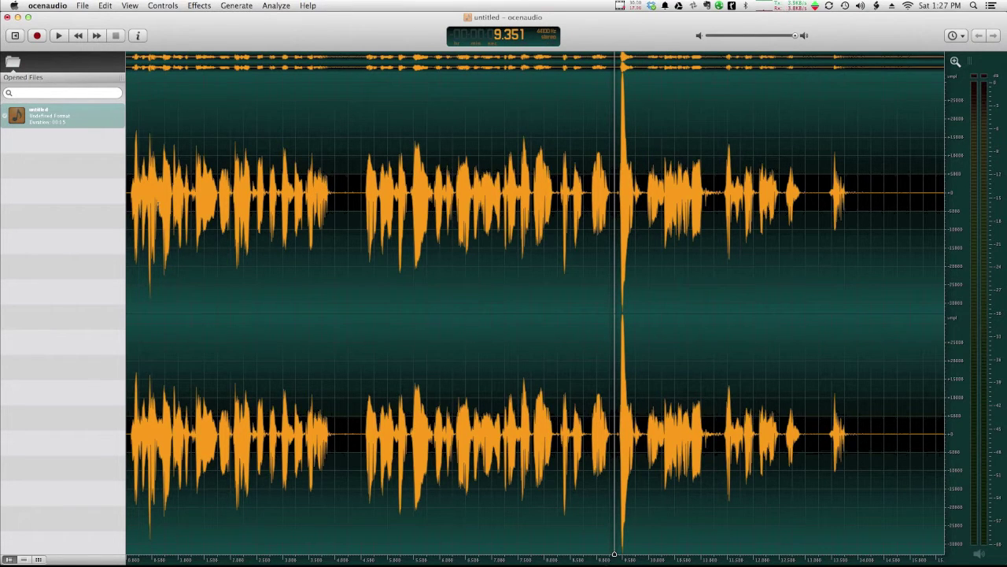
{"action": "left_click", "coordinate": [613, 202]}
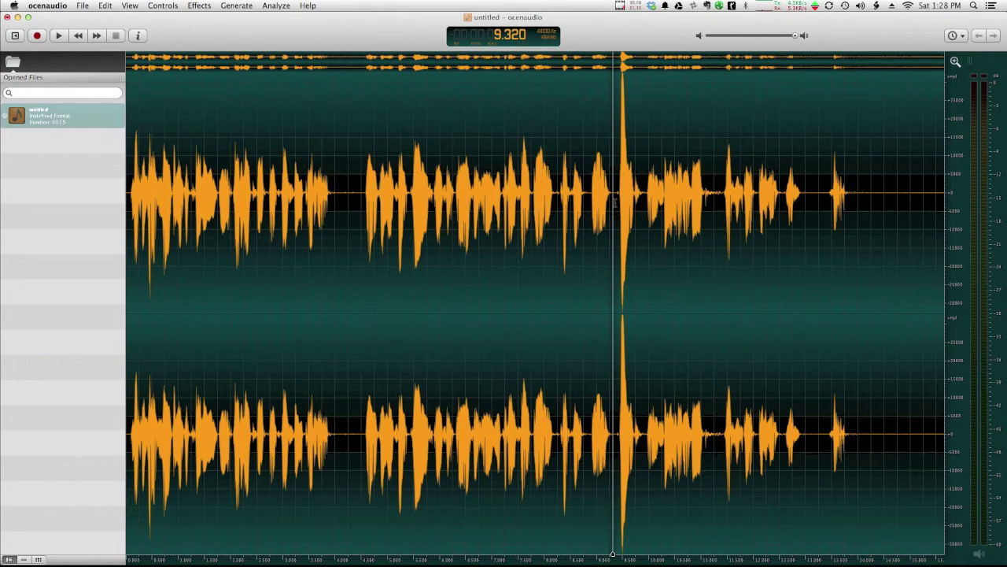
{"action": "left_click", "coordinate": [558, 200]}
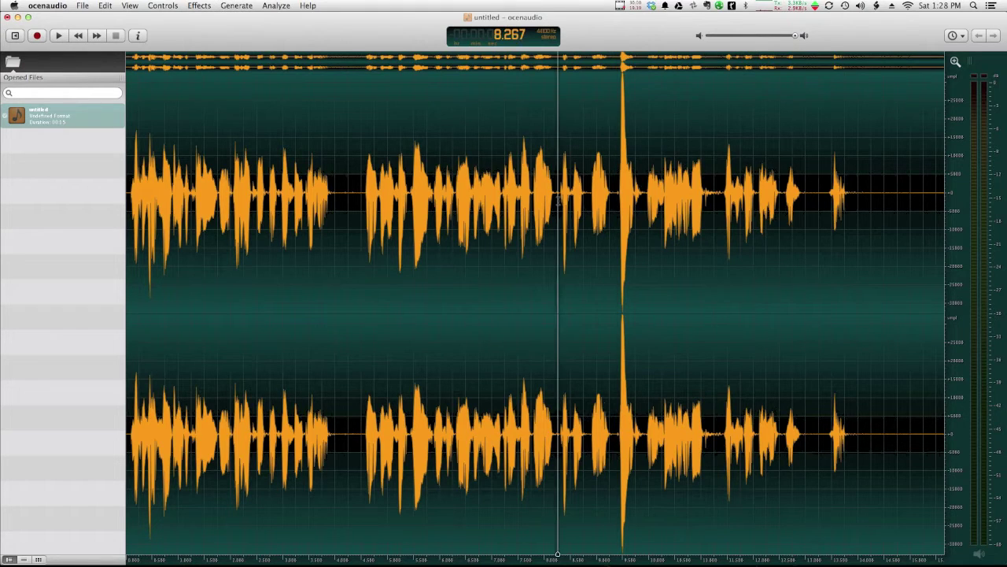
{"action": "key", "text": "space"}
{"action": "key", "text": "space"}
Cut the 0.502 s sound before the spike and replay from 7.487 s to check.
{"action": "left_click_drag", "start_coordinate": [588, 200], "coordinate": [614, 201]}
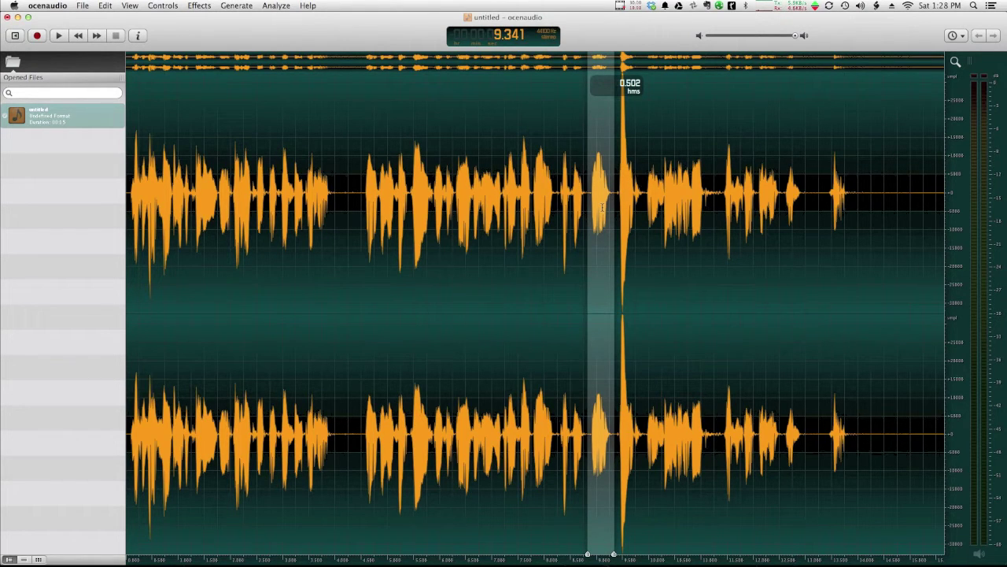
{"action": "key", "text": "BackSpace"}
{"action": "left_click", "coordinate": [571, 206]}
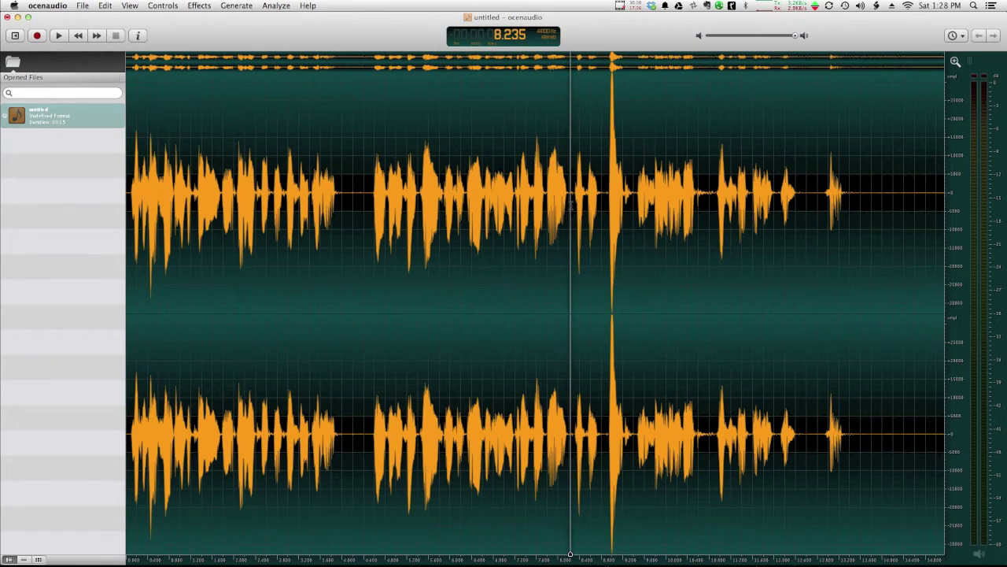
{"action": "key", "text": "space"}
{"action": "key", "text": "space"}
{"action": "left_click", "coordinate": [543, 197]}
{"action": "left_click", "coordinate": [530, 194]}
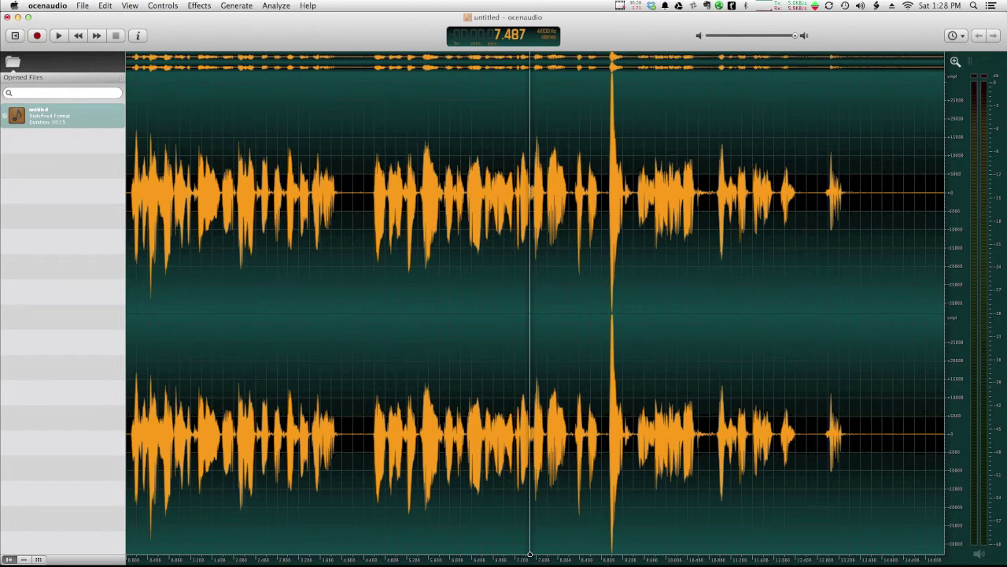
{"action": "key", "text": "space"}
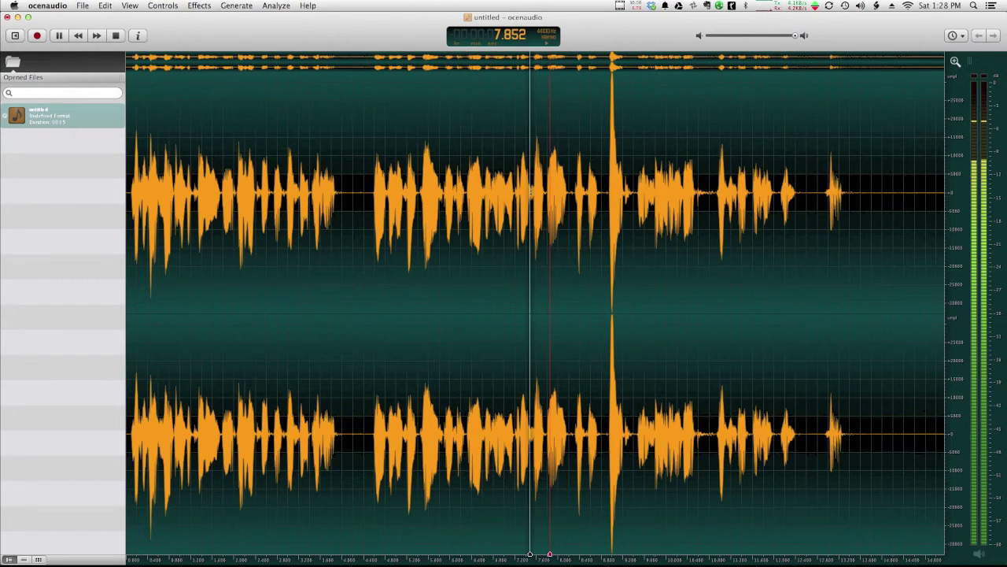
{"action": "key", "text": "space"}
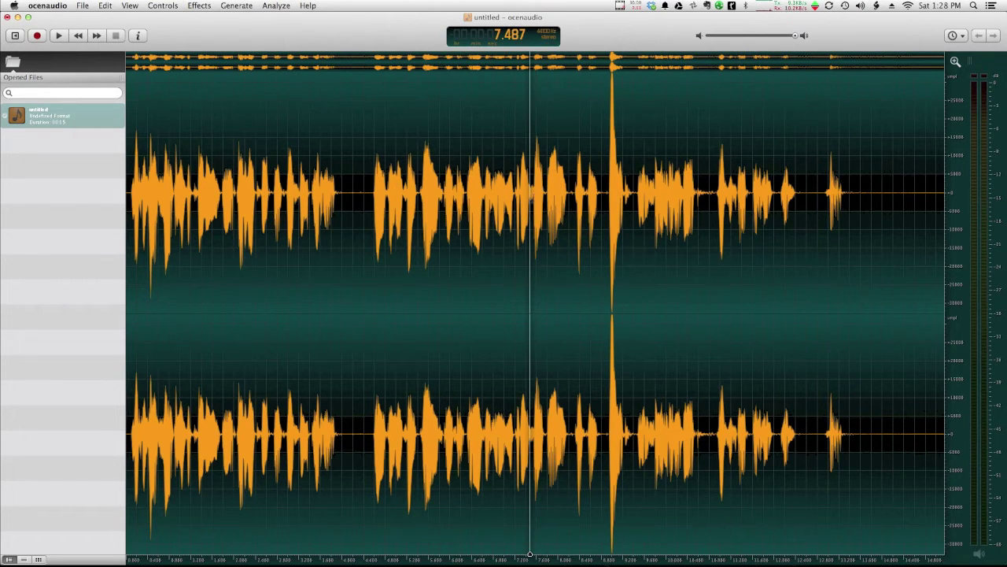
Delete the short gap before the spike and everything from 4.186 s to the end.
{"action": "left_click_drag", "start_coordinate": [560, 299], "coordinate": [571, 299]}
{"action": "key", "text": "Delete"}
{"action": "left_click", "coordinate": [476, 315]}
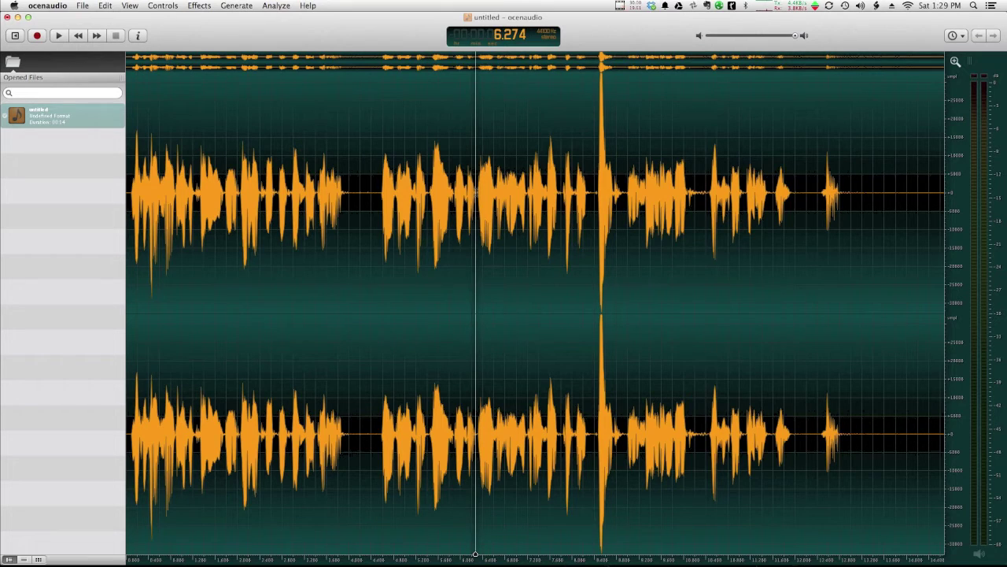
{"action": "left_click", "coordinate": [360, 192]}
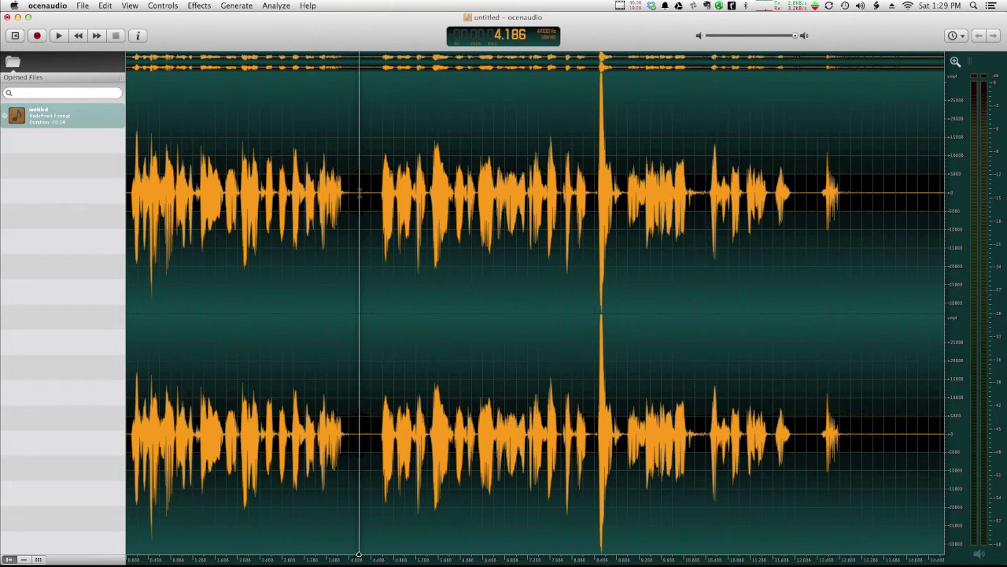
{"action": "key", "text": "space"}
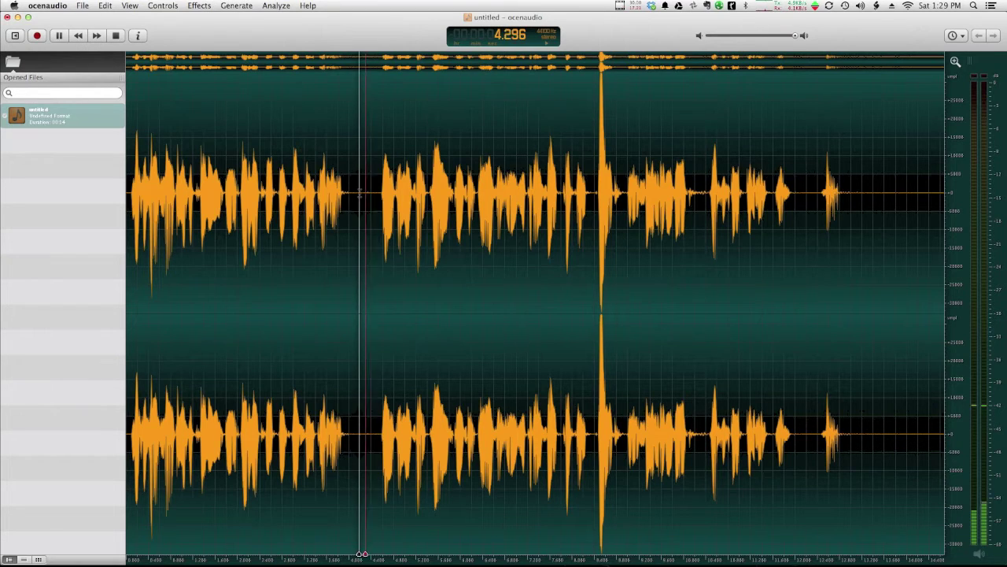
{"action": "key", "text": "space"}
{"action": "left_click_drag", "start_coordinate": [358, 193], "coordinate": [867, 206]}
{"action": "key", "text": "Delete"}
Replay the shortened clip, delete trailing silence from 4.055 s, and start recording at its end.
{"action": "key", "text": "Home"}
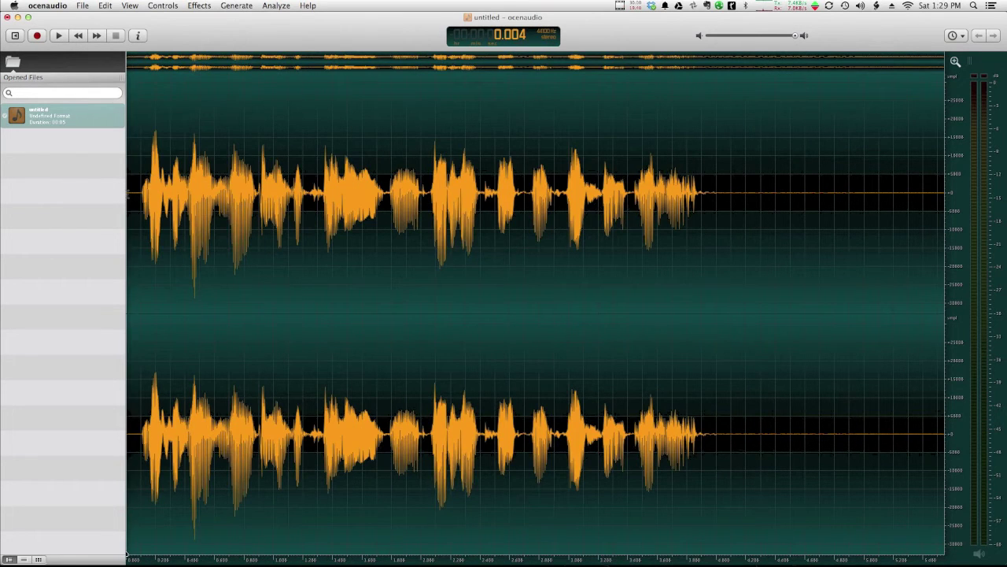
{"action": "key", "text": "space"}
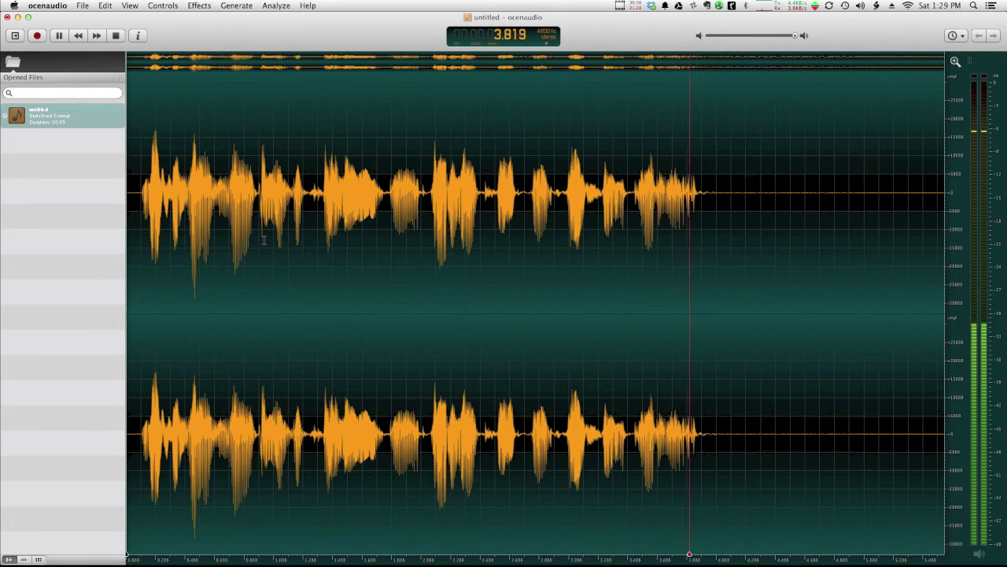
{"action": "key", "text": "space"}
{"action": "left_click", "coordinate": [718, 219]}
{"action": "left_click_drag", "start_coordinate": [725, 220], "coordinate": [943, 94]}
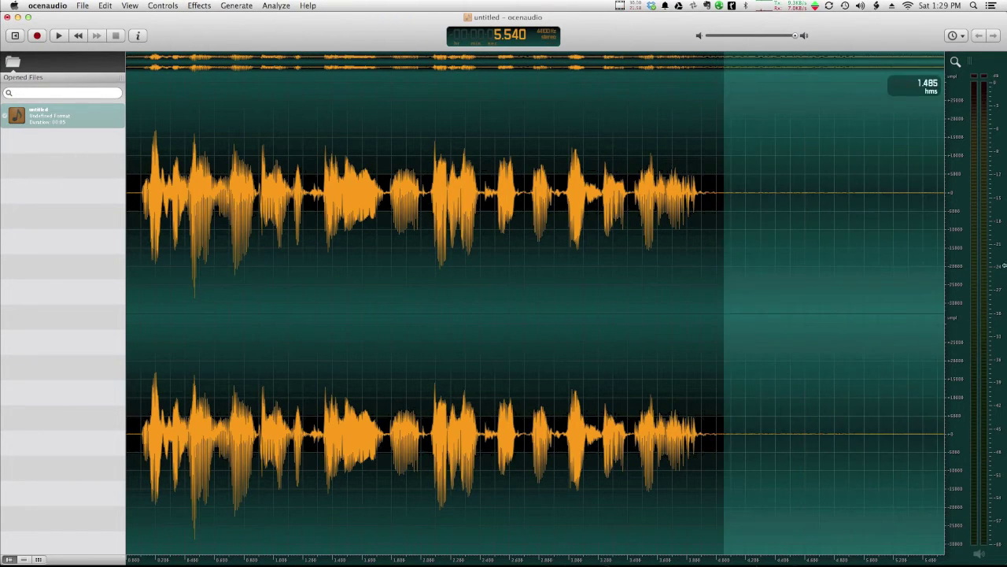
{"action": "key", "text": "Delete"}
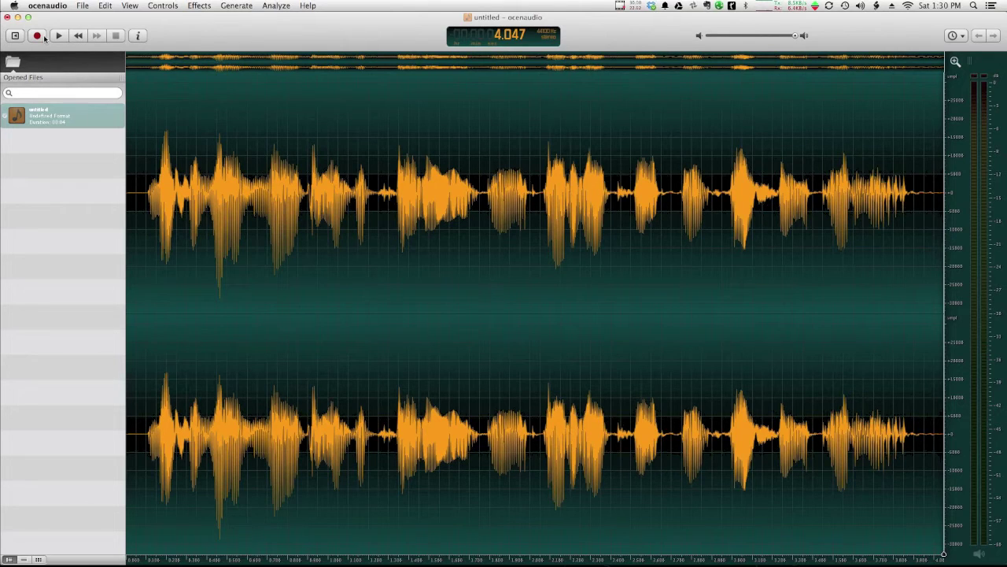
{"action": "left_click_drag", "start_coordinate": [939, 275], "coordinate": [943, 277]}
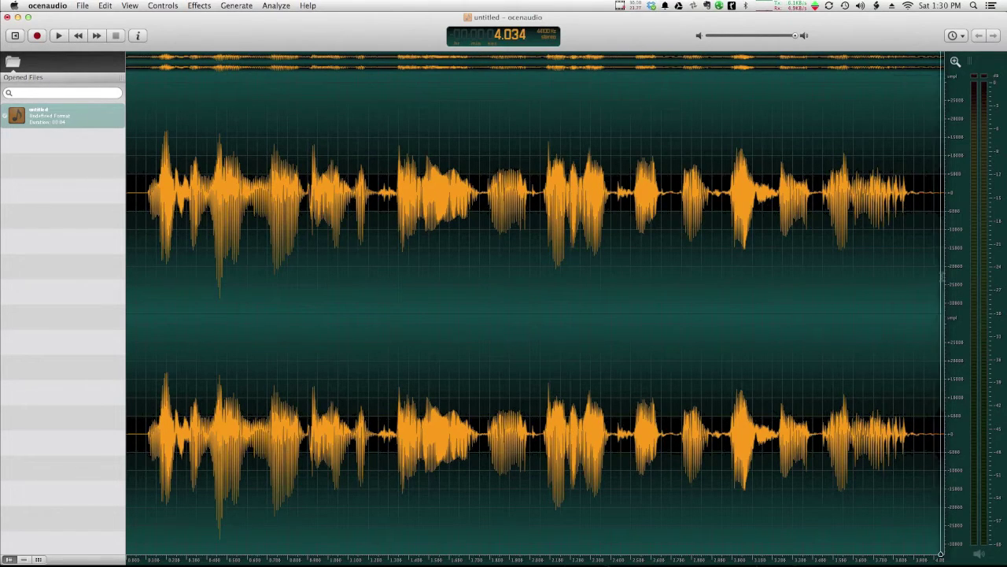
{"action": "left_click", "coordinate": [37, 36]}
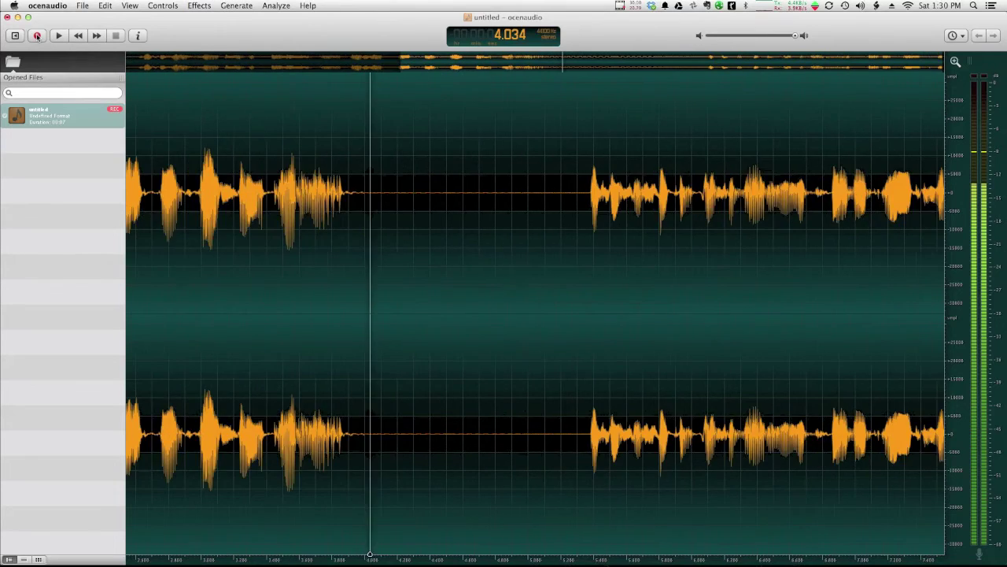
Stop recording and select the newly recorded phrase from about 5.3 s to the end.
{"action": "left_click", "coordinate": [37, 35]}
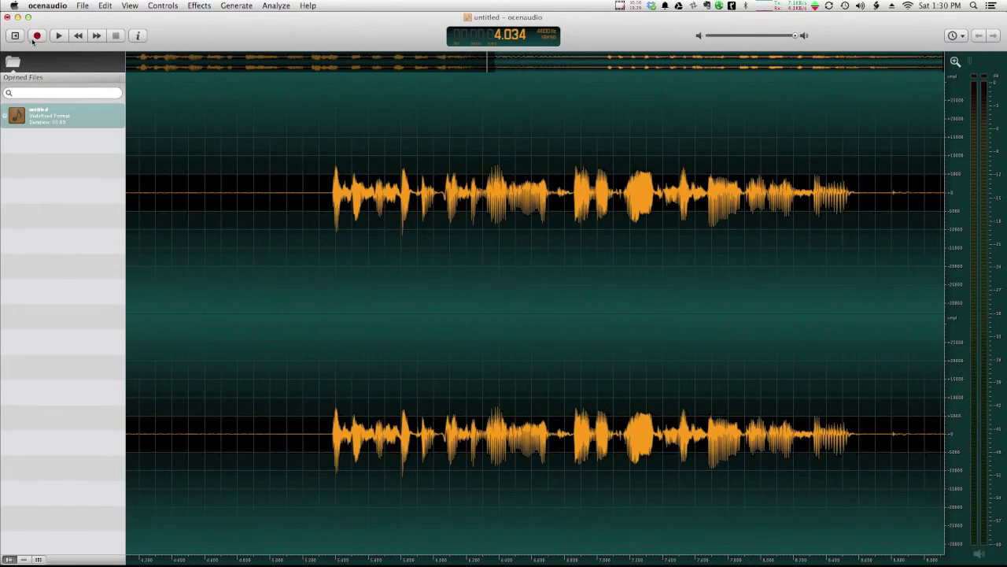
{"action": "left_click", "coordinate": [315, 219]}
{"action": "left_click", "coordinate": [323, 218]}
{"action": "key", "text": "space"}
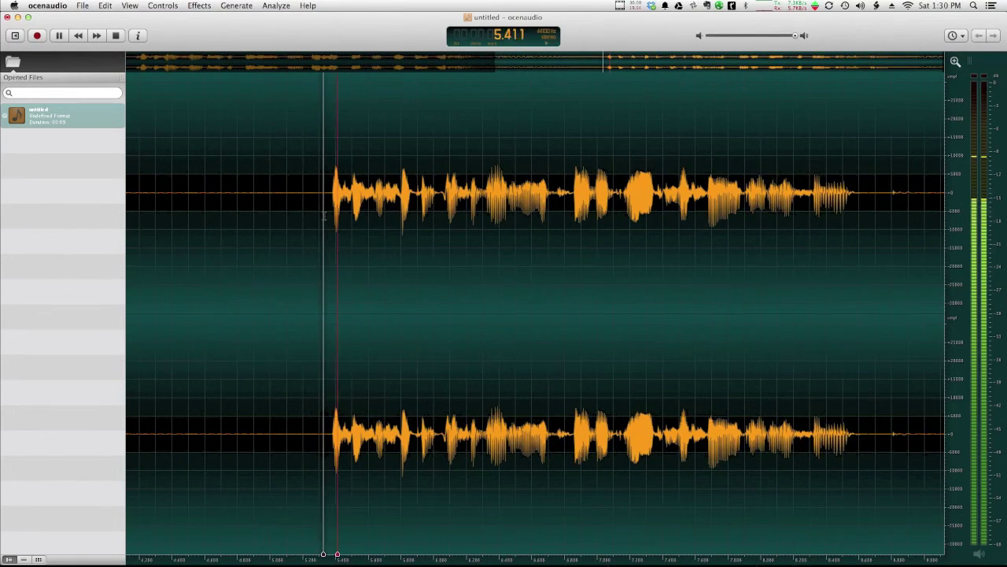
{"action": "key", "text": "space"}
{"action": "left_click_drag", "start_coordinate": [312, 225], "coordinate": [937, 358]}
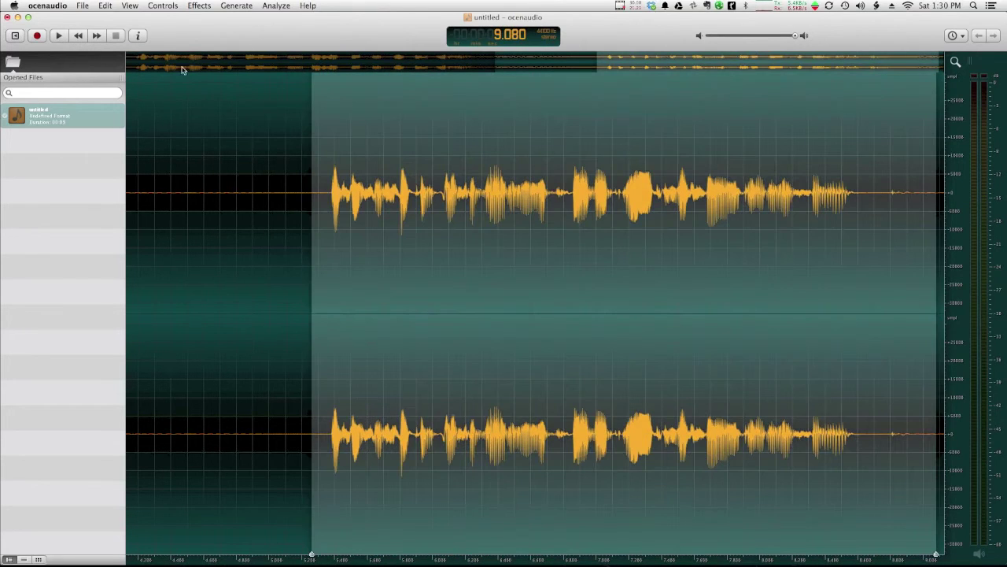
Normalize the selected new phrase and play it back from about 6.23 s.
{"action": "left_click", "coordinate": [130, 6]}
{"action": "mouse_move", "coordinate": [160, 4]}
{"action": "mouse_move", "coordinate": [199, 5]}
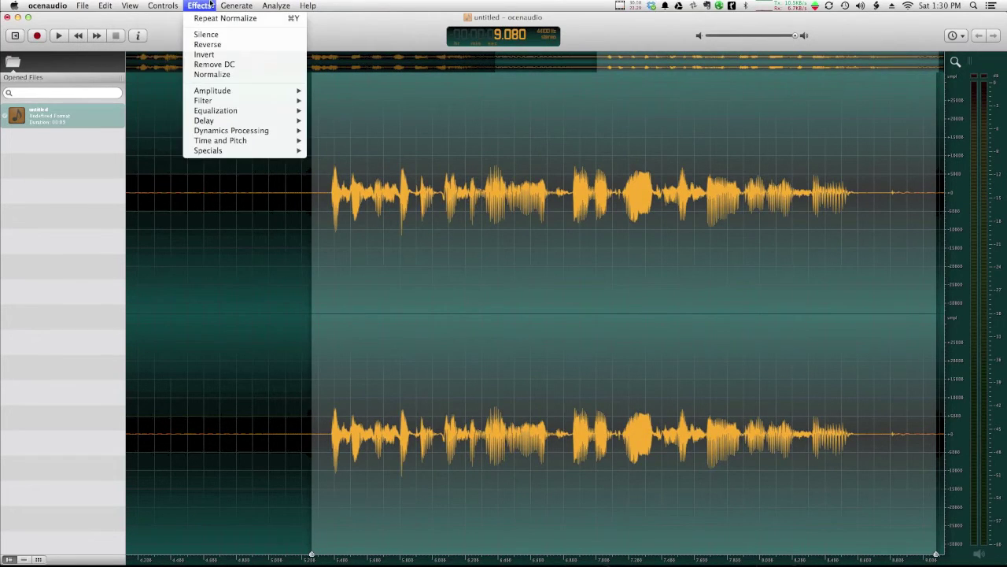
{"action": "left_click", "coordinate": [225, 75]}
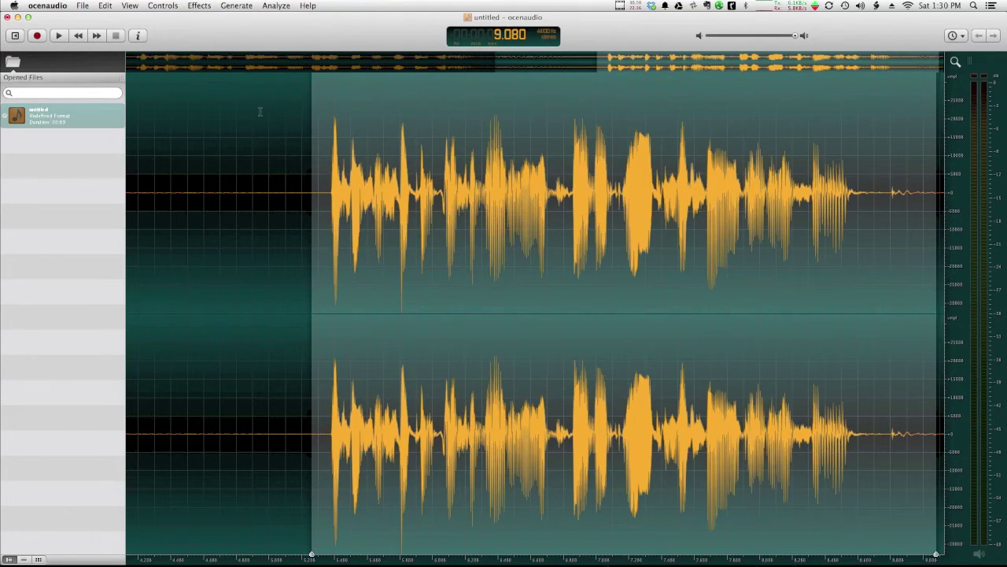
{"action": "left_click", "coordinate": [424, 94]}
{"action": "left_click", "coordinate": [470, 206]}
{"action": "key", "text": "space"}
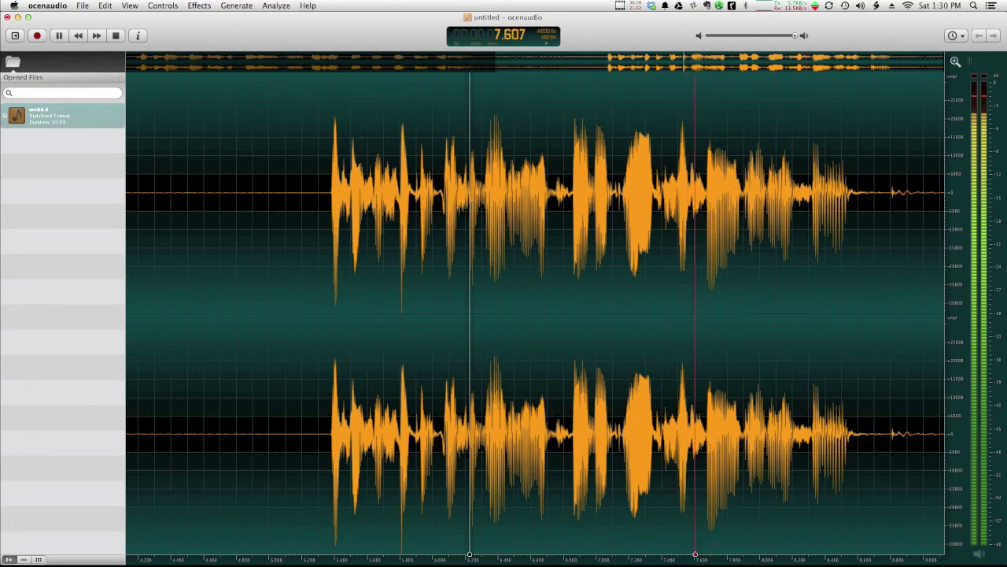
{"action": "key", "text": "space"}
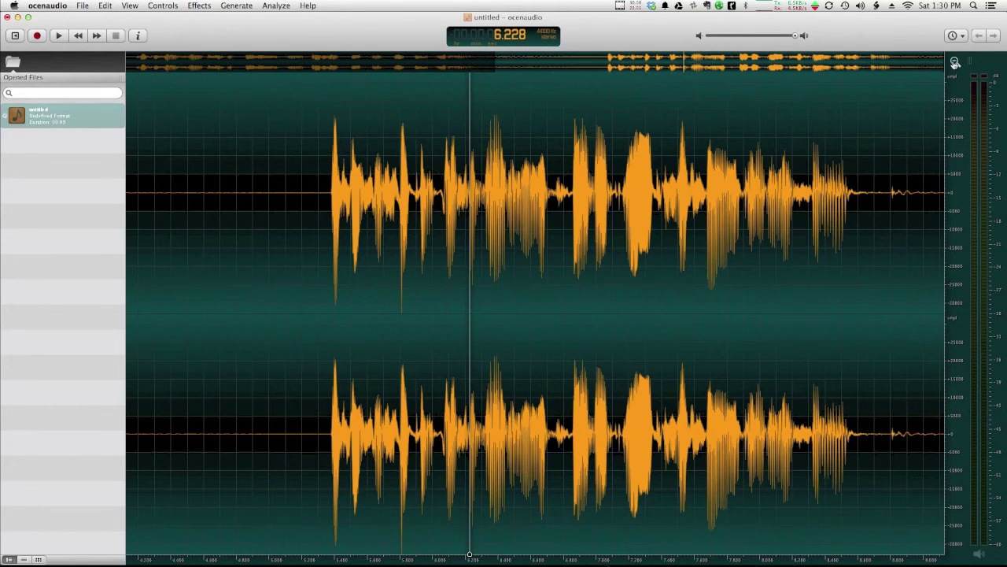
{"action": "left_click", "coordinate": [955, 63]}
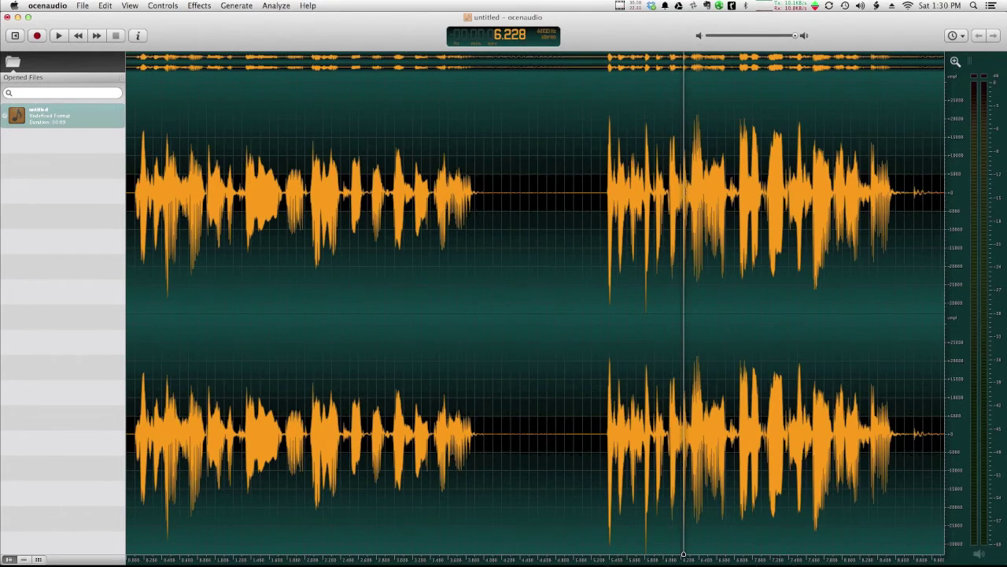
{"action": "left_click_drag", "start_coordinate": [484, 240], "coordinate": [536, 248]}
{"action": "left_click", "coordinate": [600, 264], "text": "shift"}
{"action": "key", "text": "Delete"}
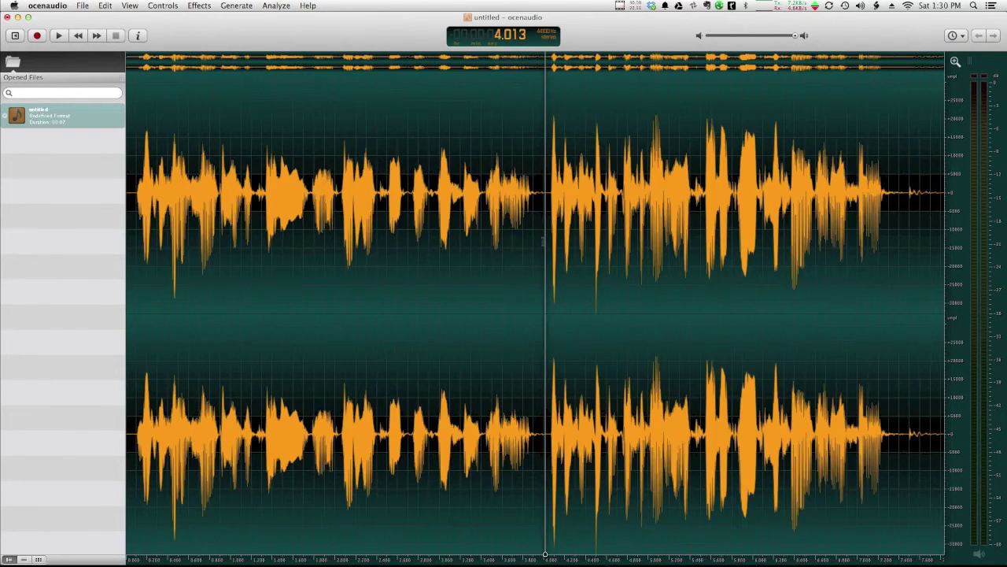
{"action": "left_click", "coordinate": [518, 224]}
{"action": "key", "text": "space"}
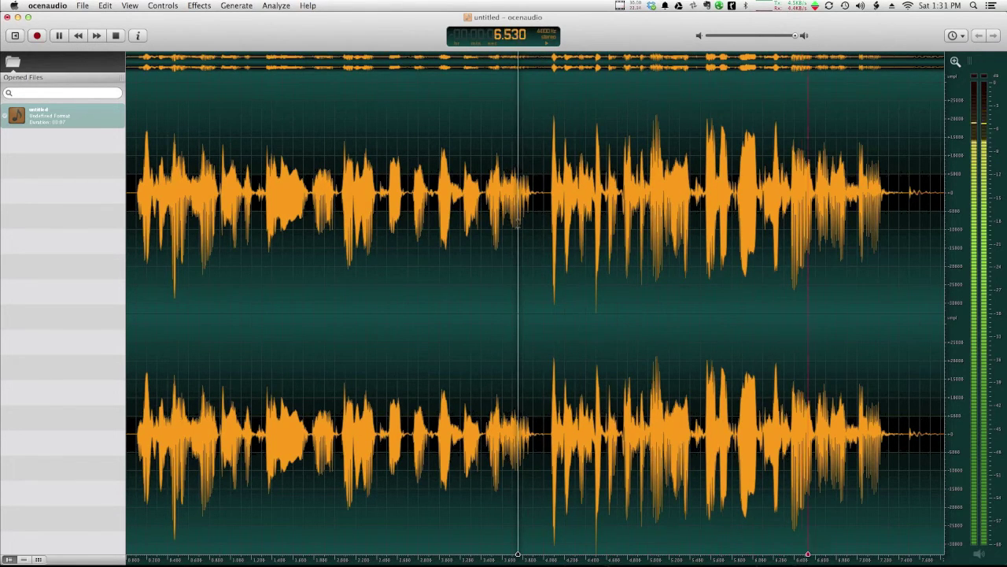
{"action": "key", "text": "space"}
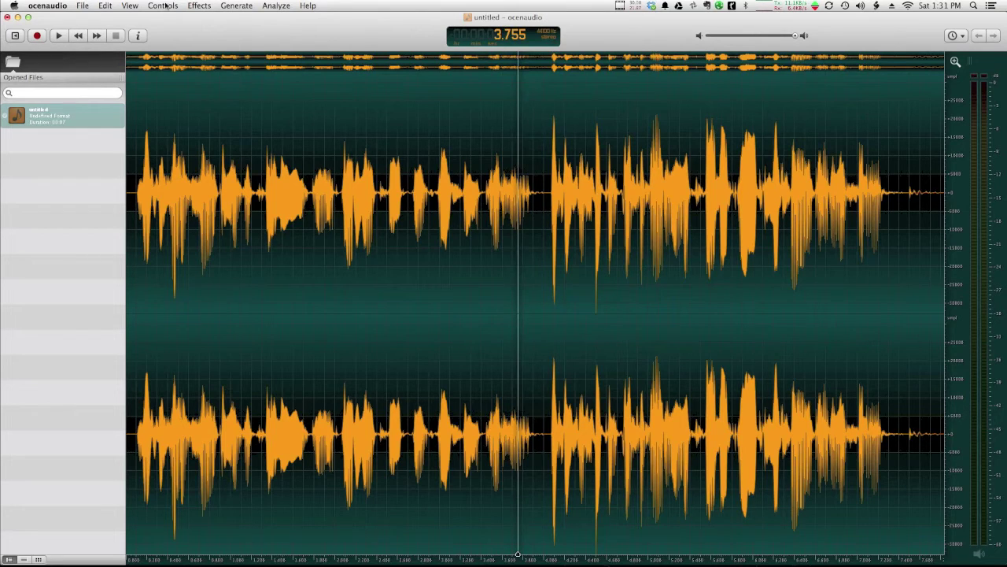
Open career-op-20071228.mp3 from its web address via File > Open Url and play it briefly.
{"action": "left_click", "coordinate": [83, 6]}
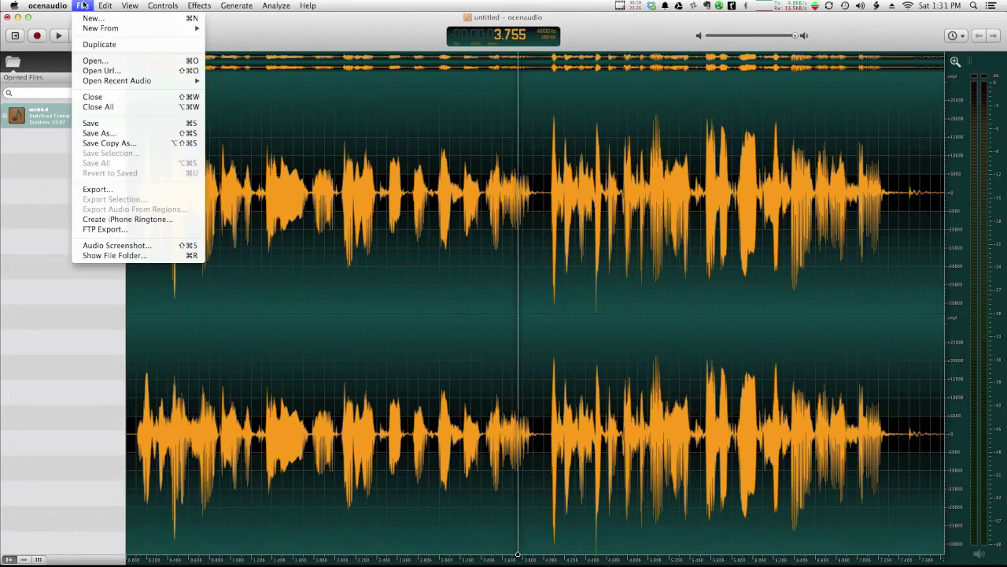
{"action": "left_click", "coordinate": [115, 72]}
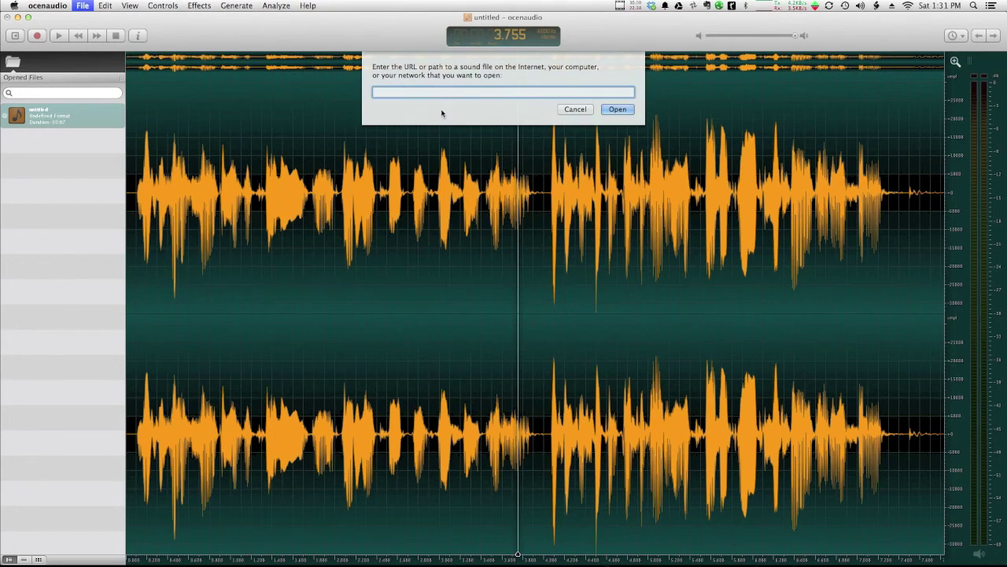
{"action": "type", "text": "http://welchwrite.com/dewelch/ce/2007/audio/career-op-20071228.mp3"}
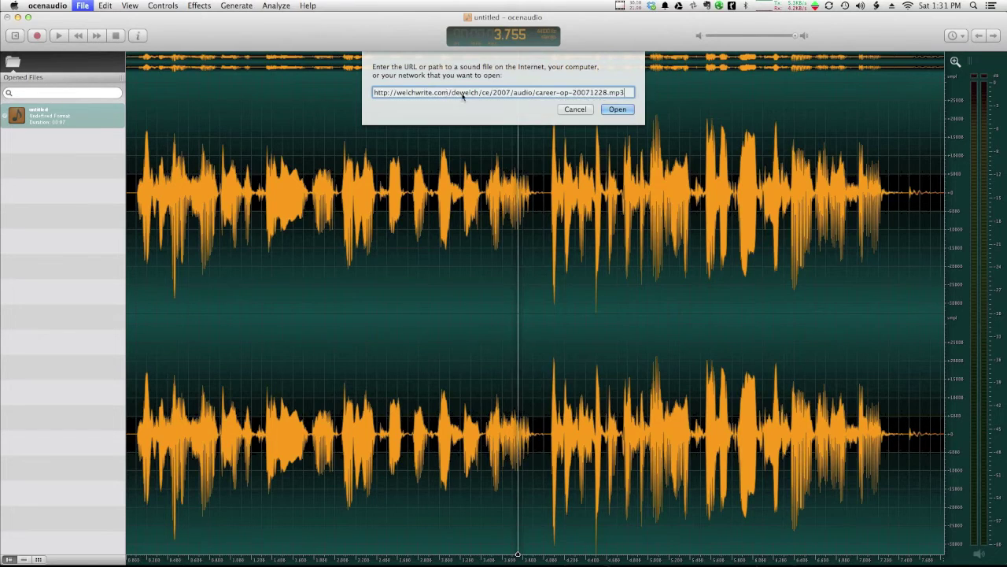
{"action": "left_click", "coordinate": [617, 109]}
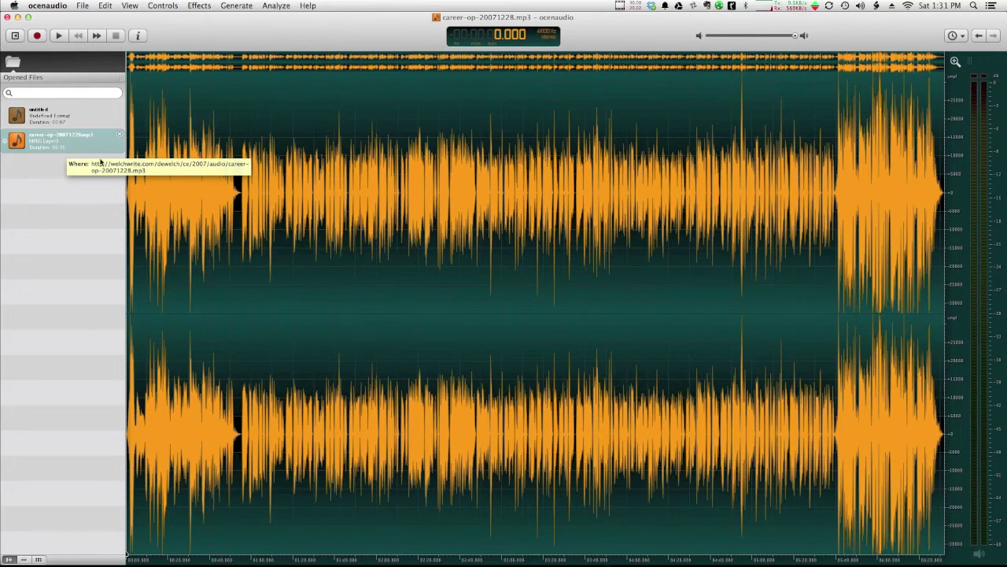
{"action": "key", "text": "space"}
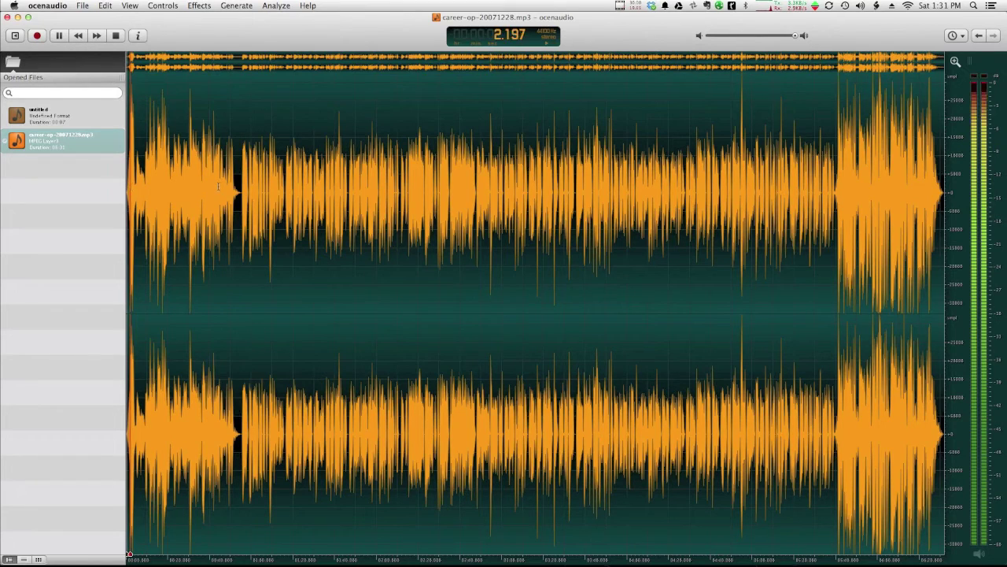
{"action": "key", "text": "space"}
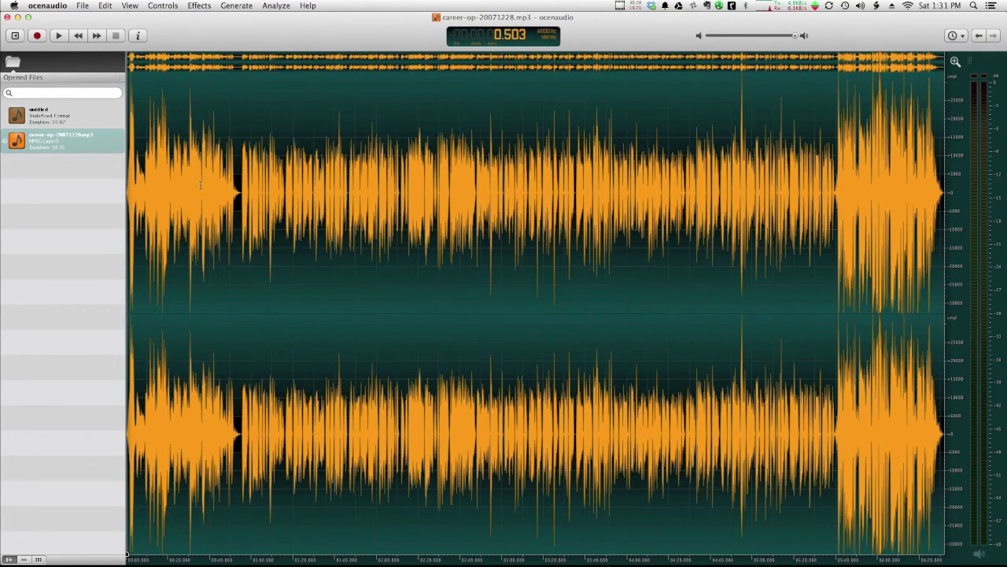
Switch to the untitled voice clip and play it once from the start.
{"action": "left_click", "coordinate": [53, 116]}
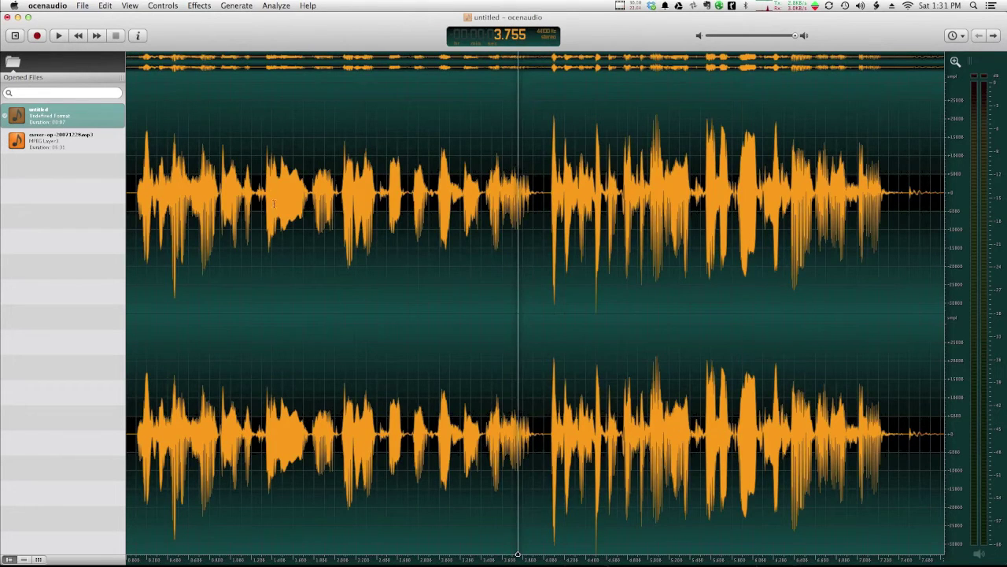
{"action": "left_click", "coordinate": [128, 198]}
{"action": "key", "text": "space"}
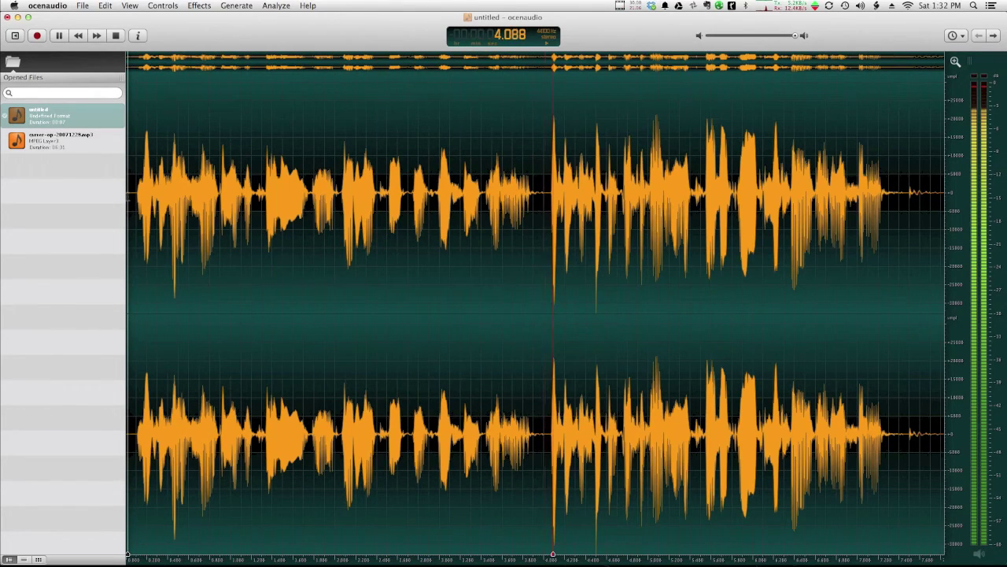
{"action": "key", "text": "space"}
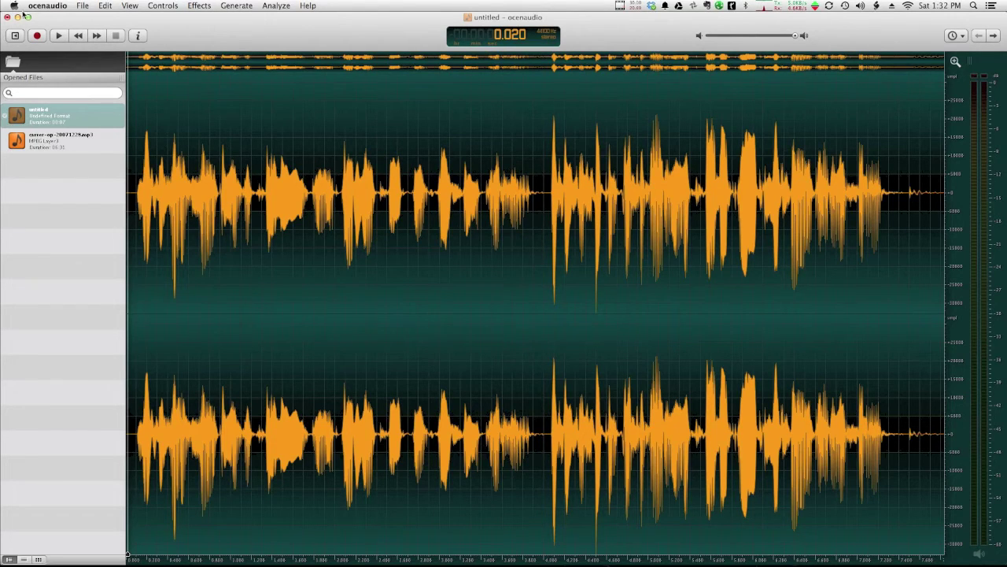
Save the clip as Test in Wav PCM Linear format, replacing the existing test.wav.
{"action": "left_click", "coordinate": [82, 5]}
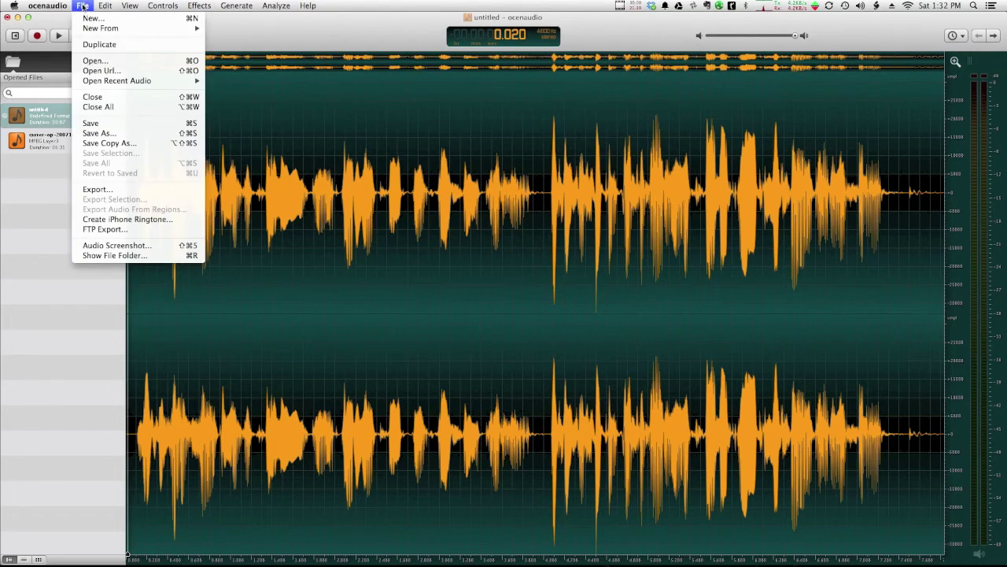
{"action": "left_click", "coordinate": [99, 123]}
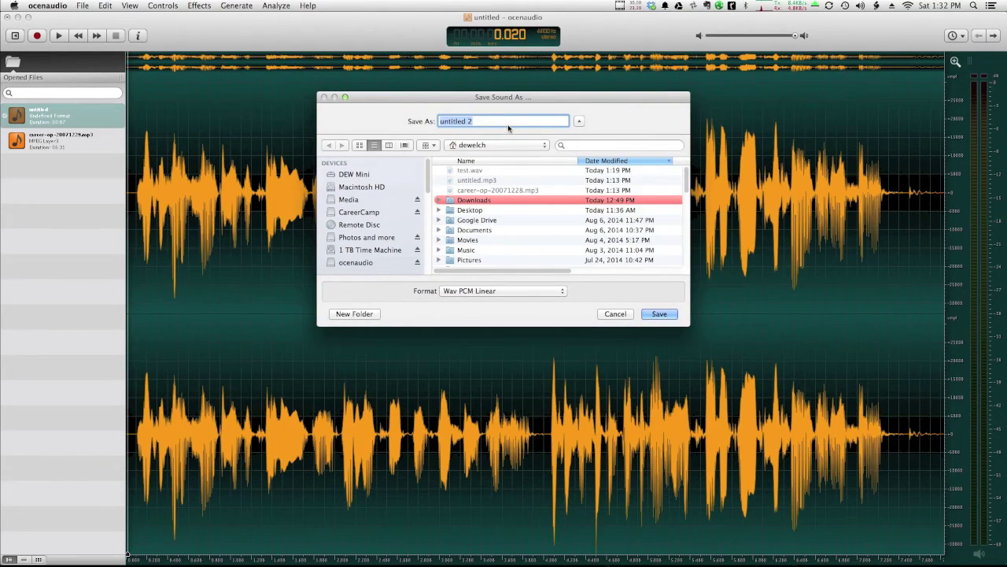
{"action": "left_click", "coordinate": [562, 291]}
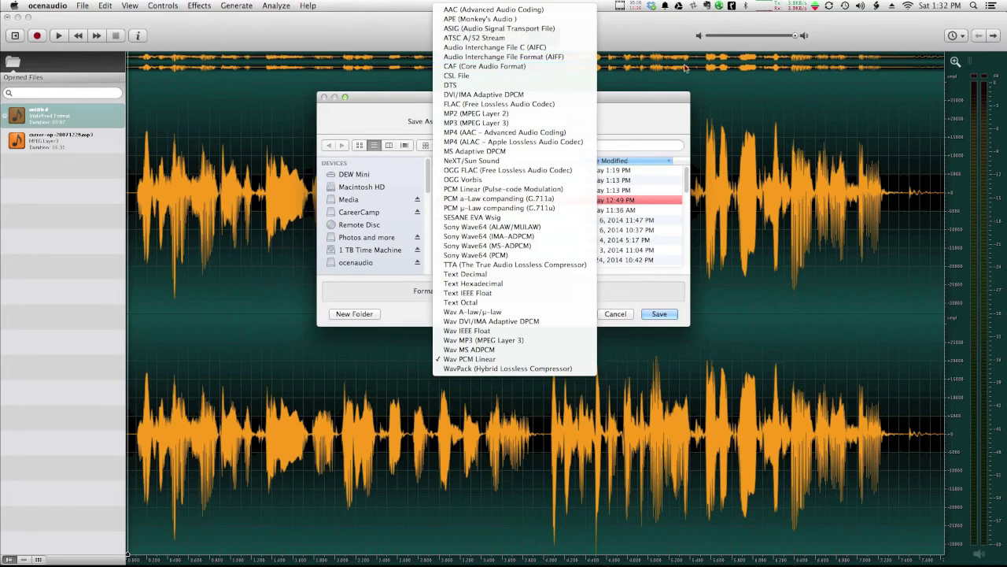
{"action": "left_click", "coordinate": [642, 109]}
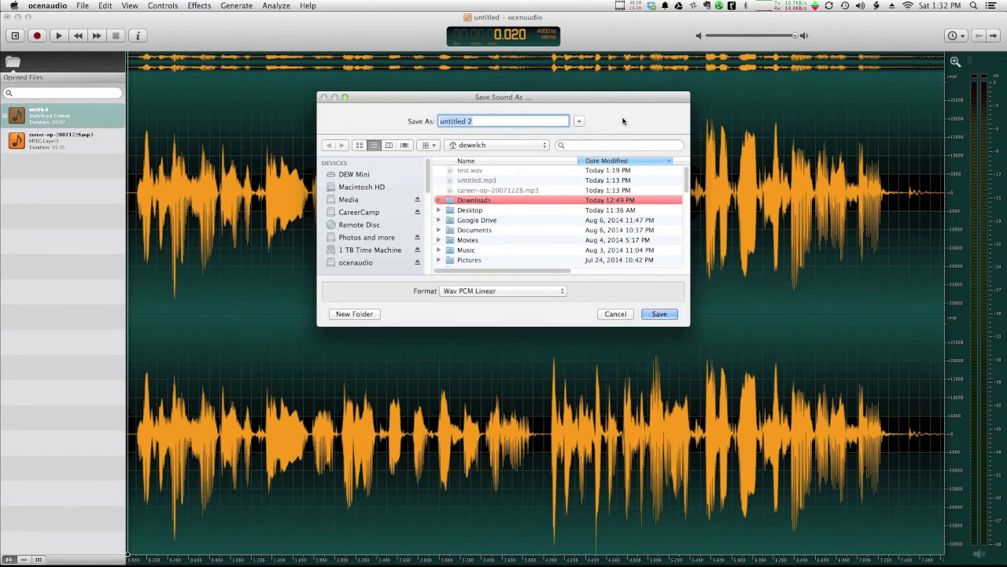
{"action": "type", "text": "Test"}
{"action": "left_click", "coordinate": [660, 314]}
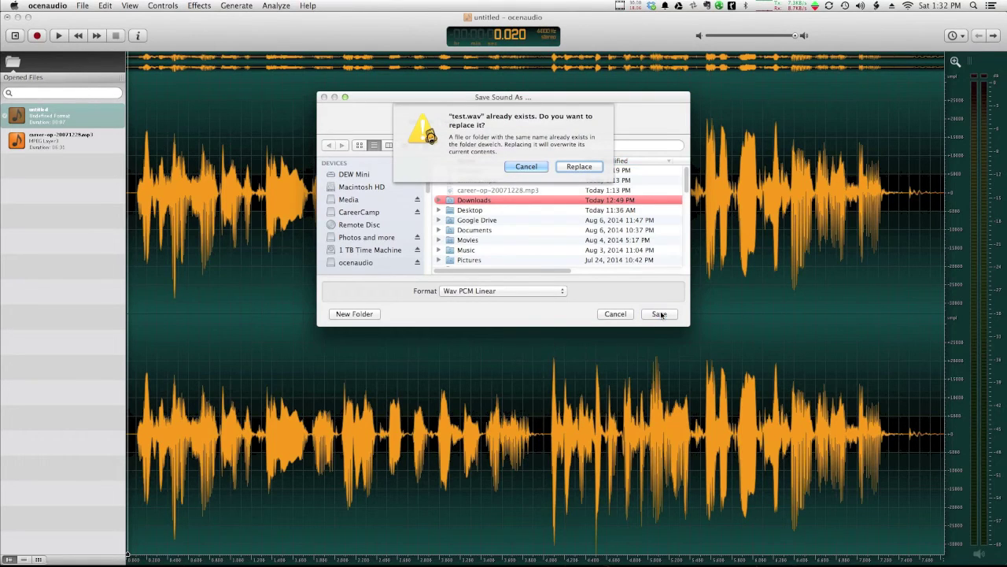
{"action": "left_click", "coordinate": [576, 167]}
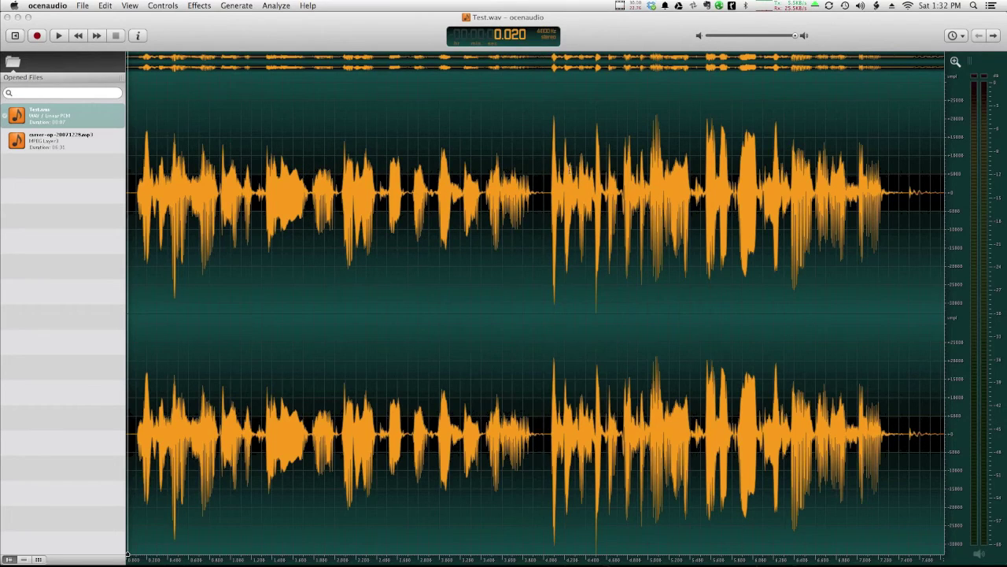
Save a copy of the clip as Test.mp3 in MP3 (MPEG Layer 3) format.
{"action": "left_click", "coordinate": [82, 6]}
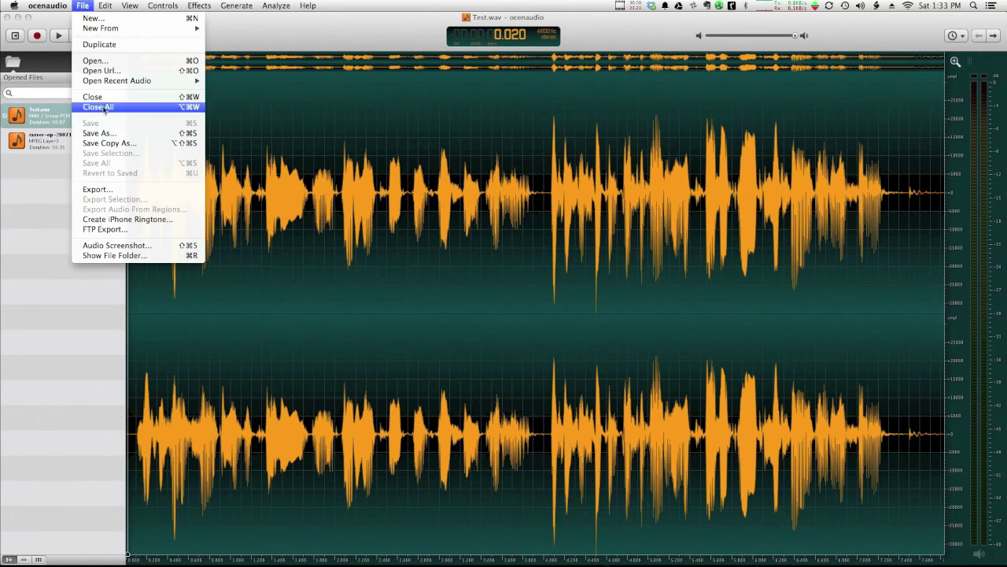
{"action": "left_click", "coordinate": [99, 133]}
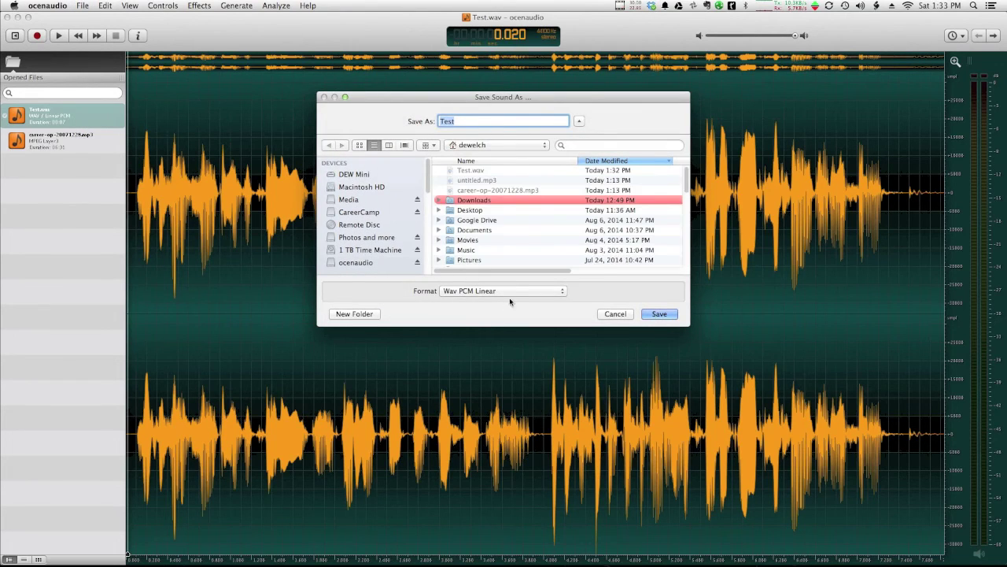
{"action": "left_click", "coordinate": [507, 292]}
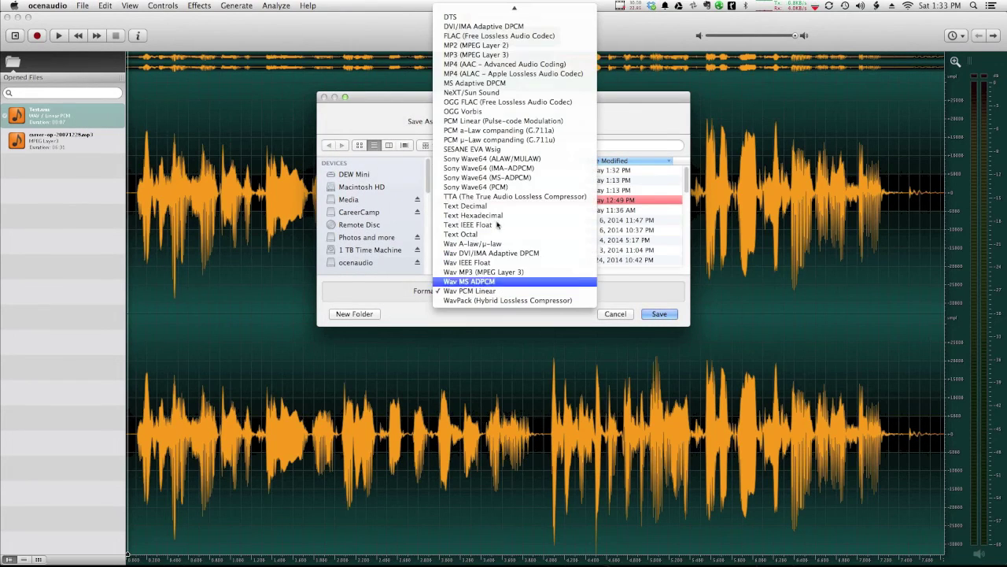
{"action": "left_click", "coordinate": [504, 56]}
{"action": "left_click", "coordinate": [660, 314]}
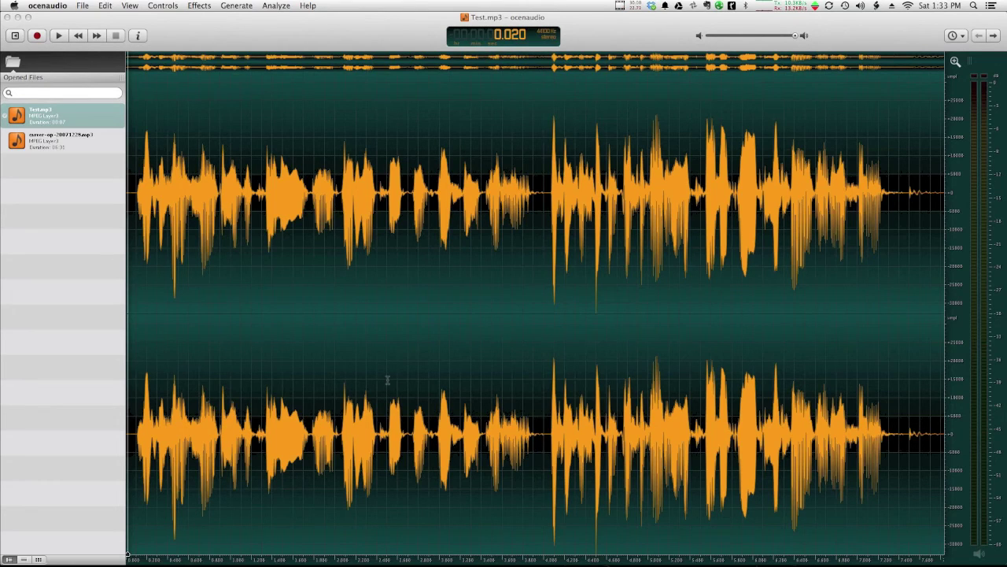
{"action": "mouse_move", "coordinate": [441, 564]}
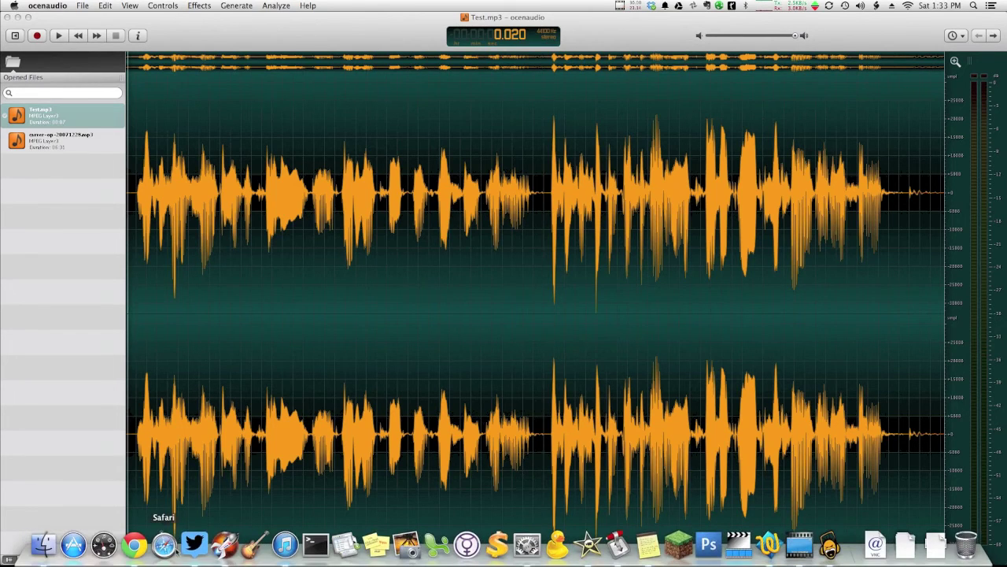
Bring Chrome forward to show the ocenaudio website's About ocenaudio page.
{"action": "left_click", "coordinate": [134, 544]}
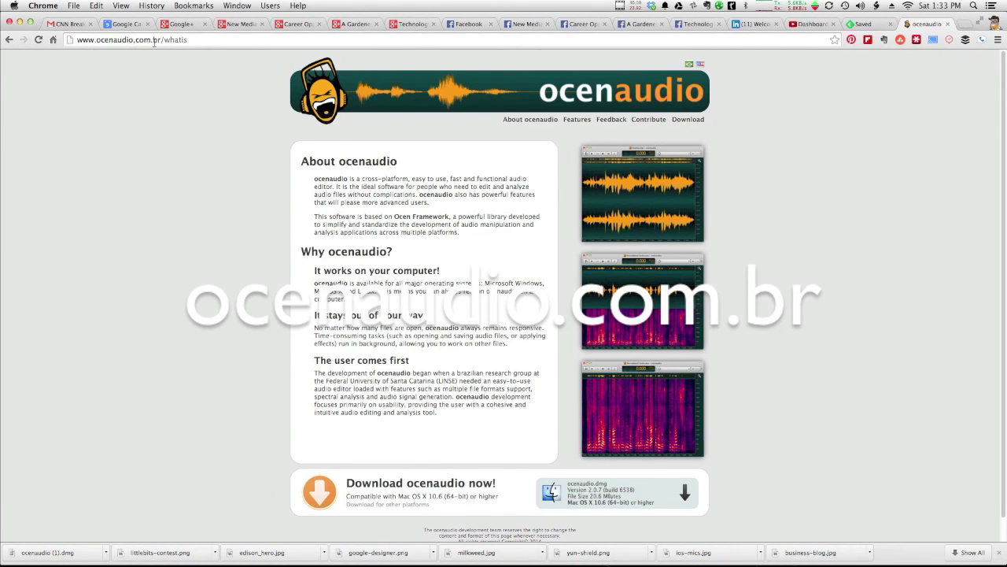